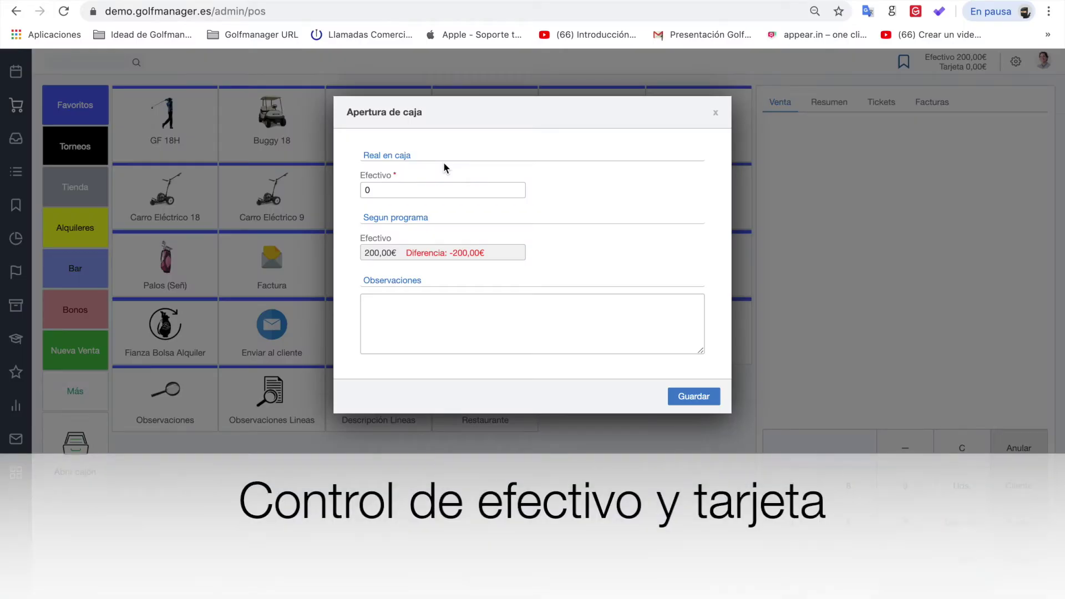
Step: Enter 200 as the actual cash in the register opening form of the point of sale
{"action": "left_click", "coordinate": [388, 191]}
{"action": "type", "text": "200"}
Step: Open the Golf cash register from its cash movements page with 200 in actual cash and save the opening
{"action": "left_click", "coordinate": [19, 135]}
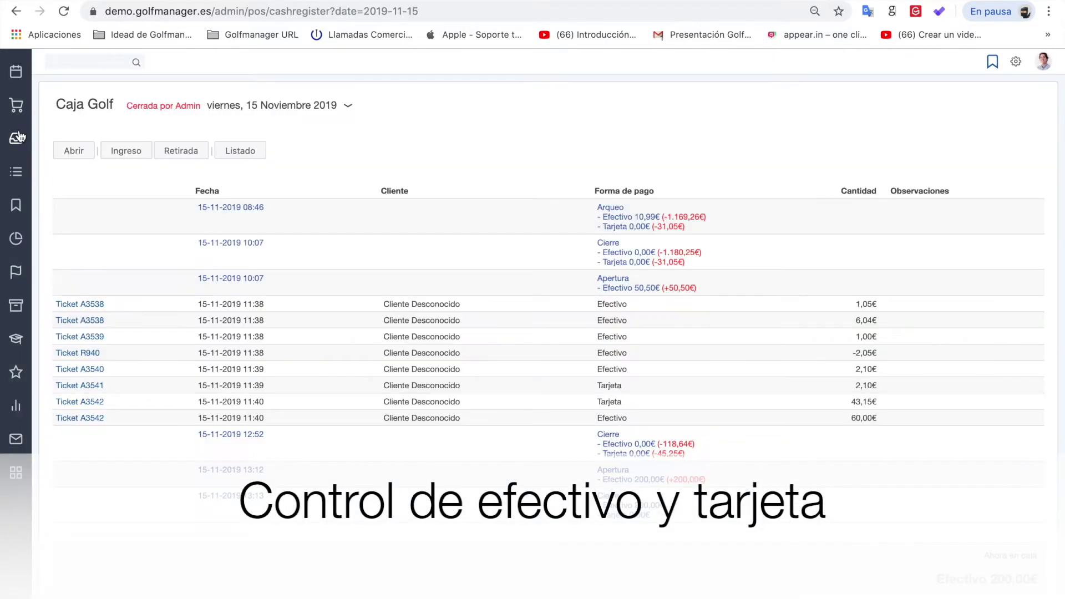
{"action": "left_click", "coordinate": [72, 150]}
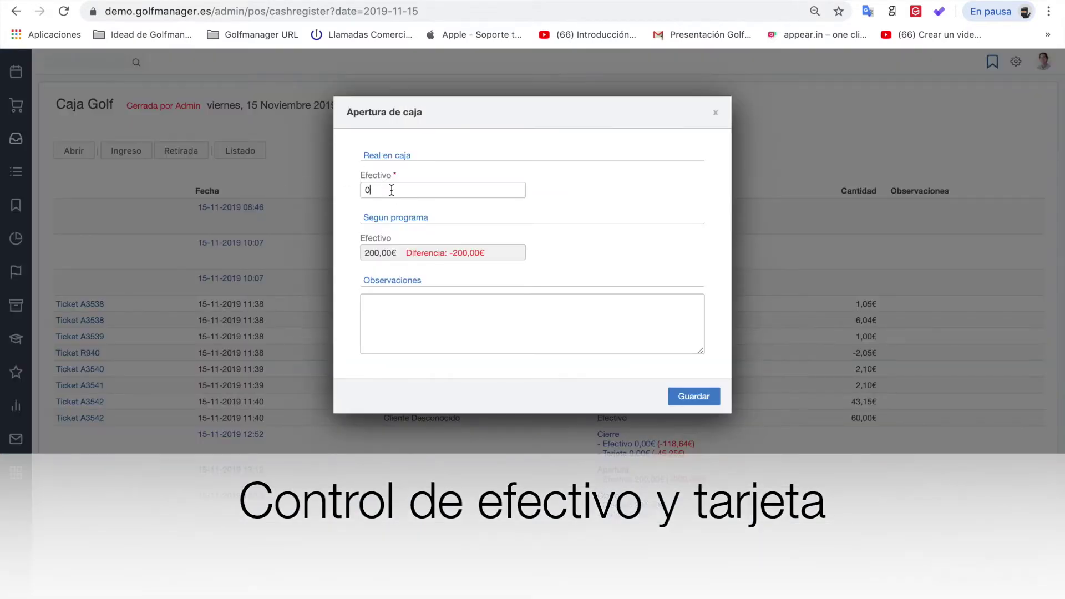
{"action": "double_click", "coordinate": [391, 189]}
{"action": "type", "text": "200"}
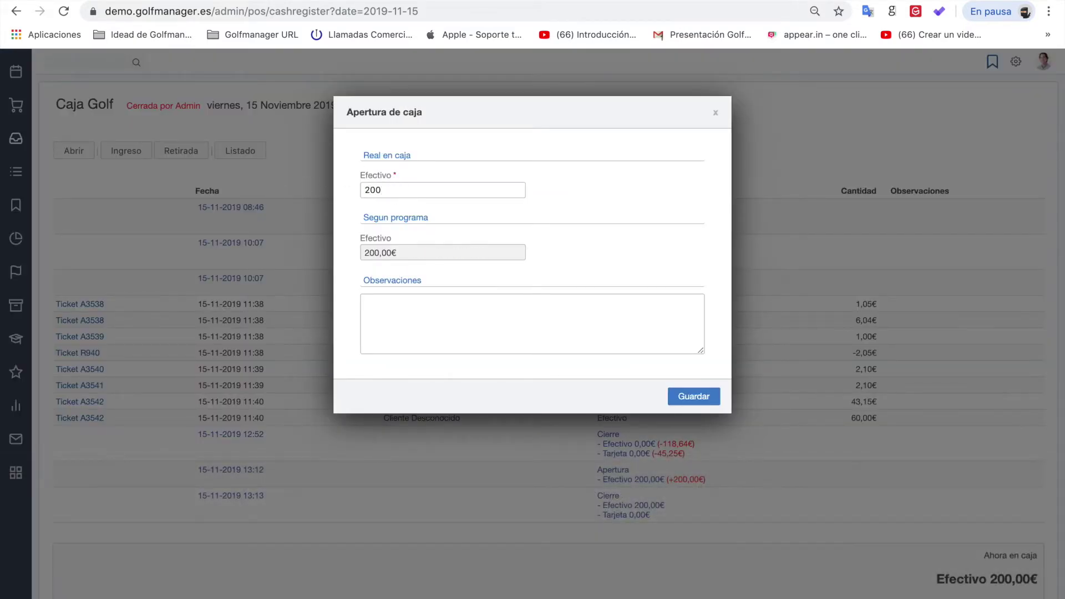
{"action": "left_click", "coordinate": [694, 395]}
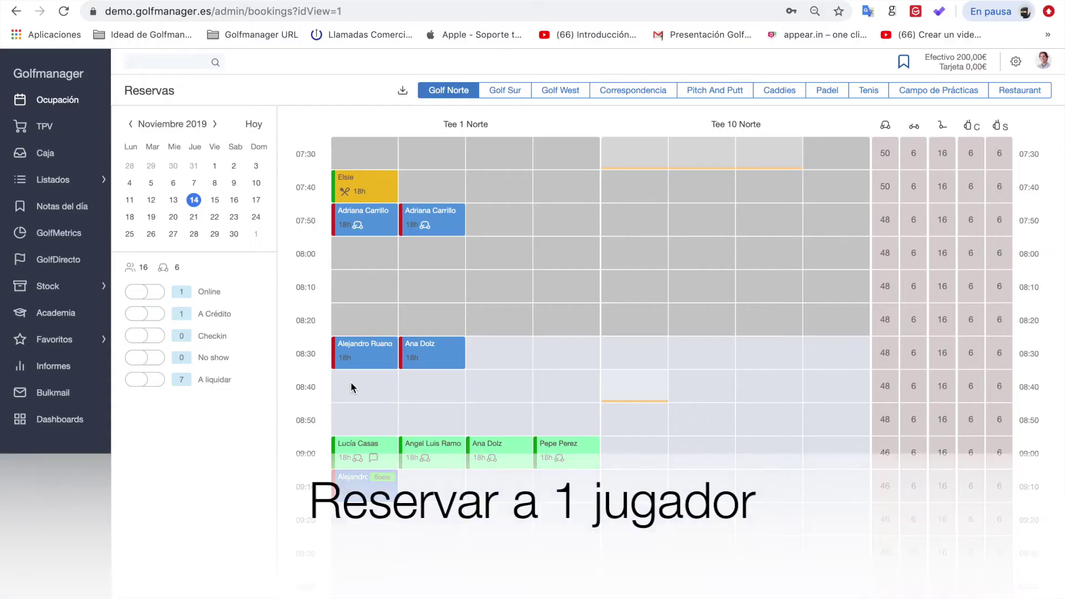
Step: Book the first 08:40 slot on Tee 1 Norte for one client with the type GF 18 Visitante
{"action": "left_click", "coordinate": [351, 382]}
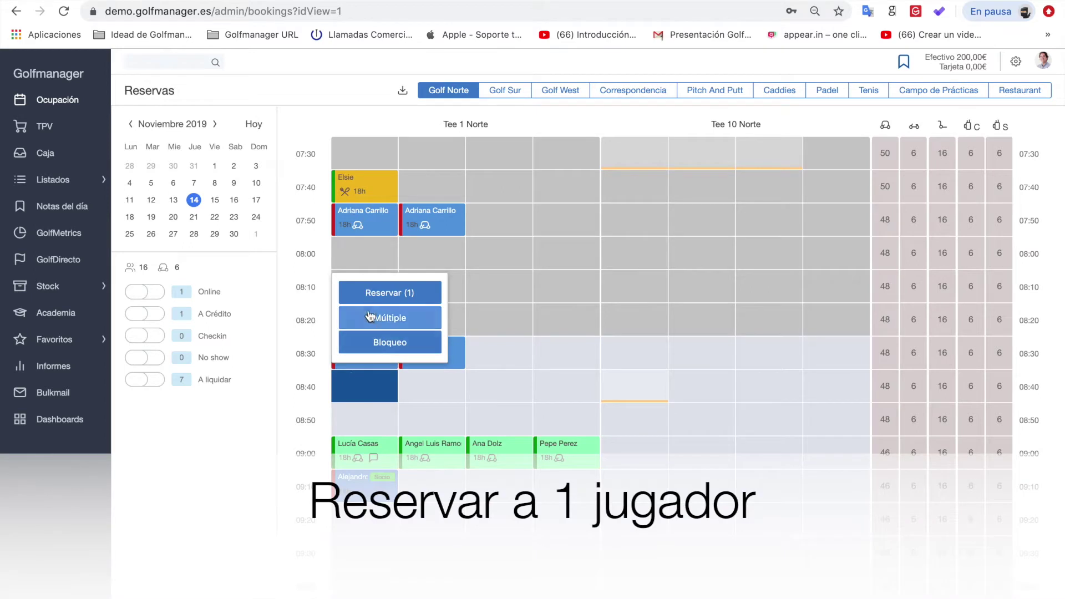
{"action": "left_click", "coordinate": [372, 293]}
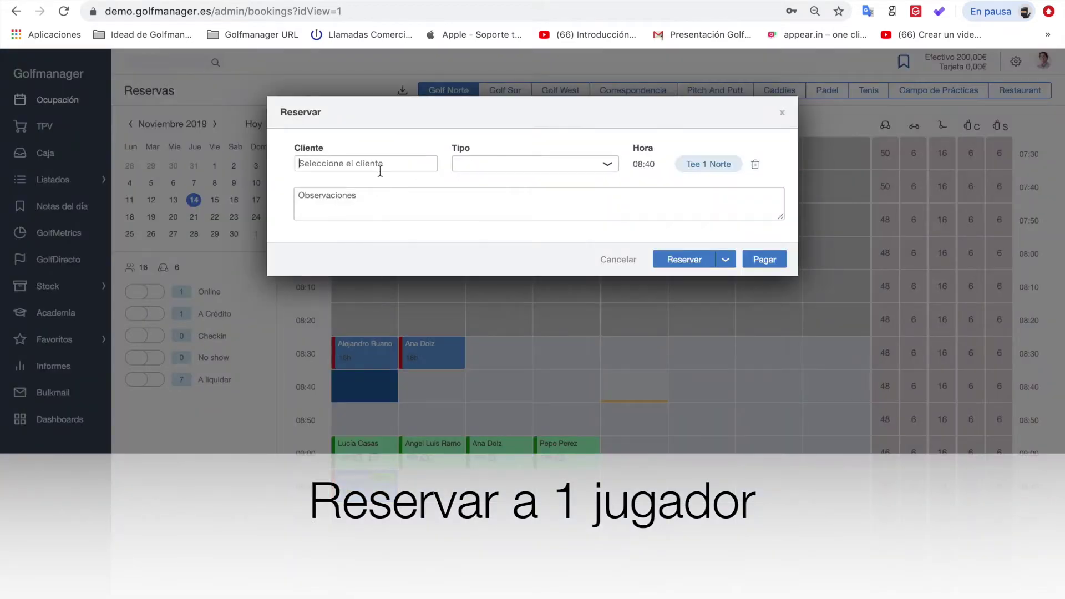
{"action": "type", "text": "abel"}
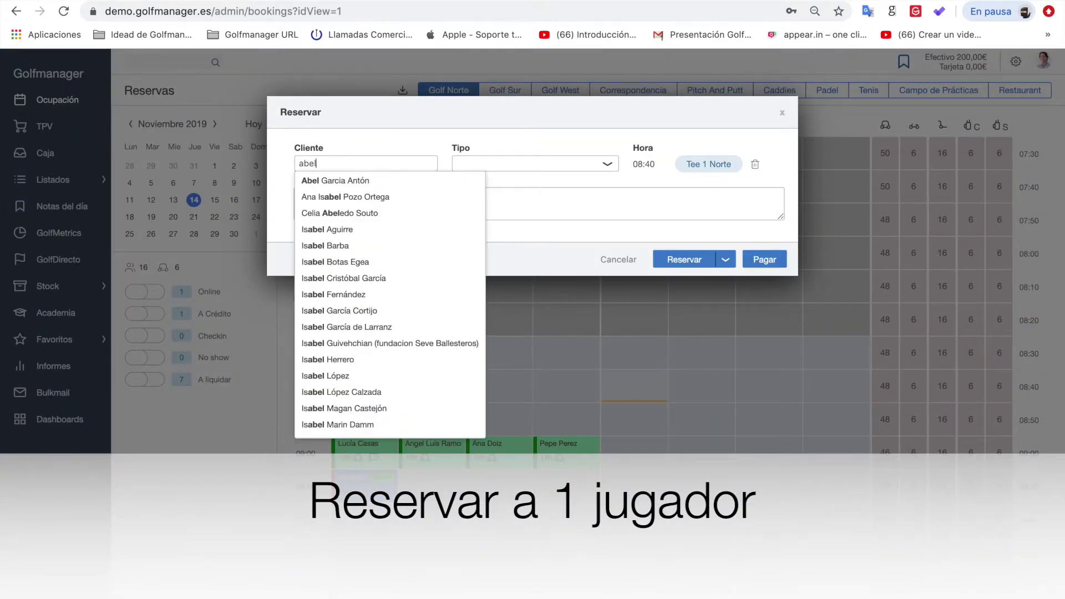
{"action": "left_click", "coordinate": [375, 183]}
{"action": "left_click", "coordinate": [453, 165]}
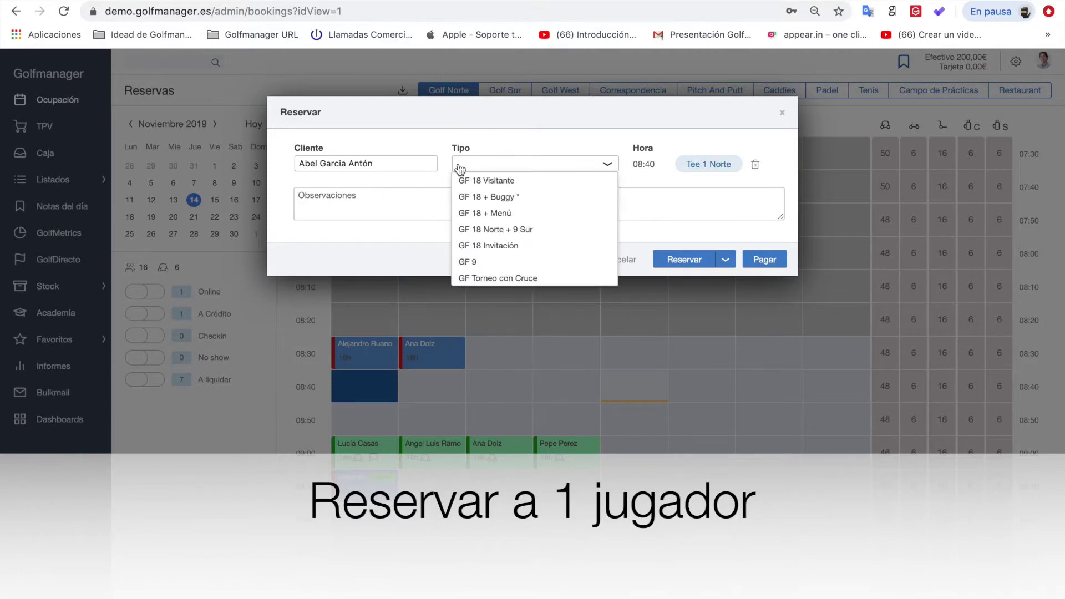
{"action": "left_click", "coordinate": [478, 180]}
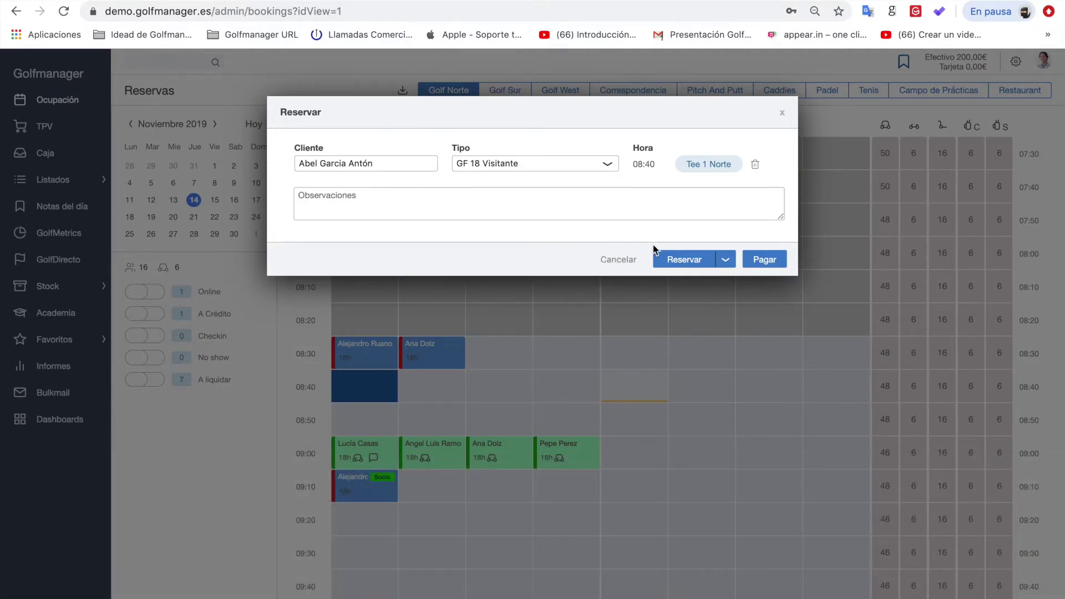
{"action": "left_click", "coordinate": [678, 259]}
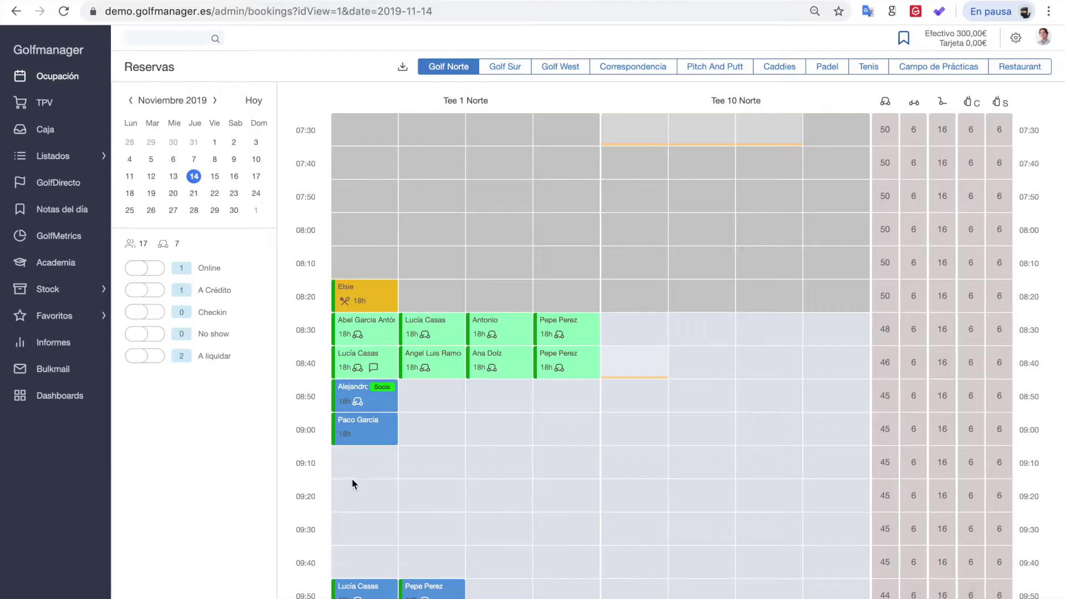
Step: Select all four 09:10 slots on Tee 1 Norte as a multiple selection and start their booking
{"action": "left_click", "coordinate": [353, 472]}
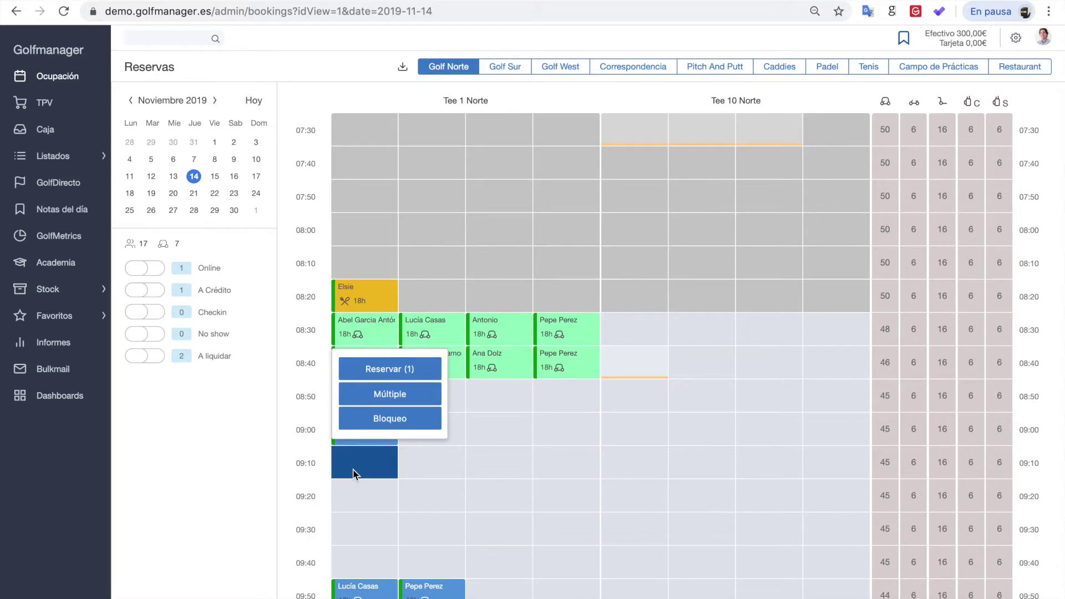
{"action": "left_click", "coordinate": [374, 396]}
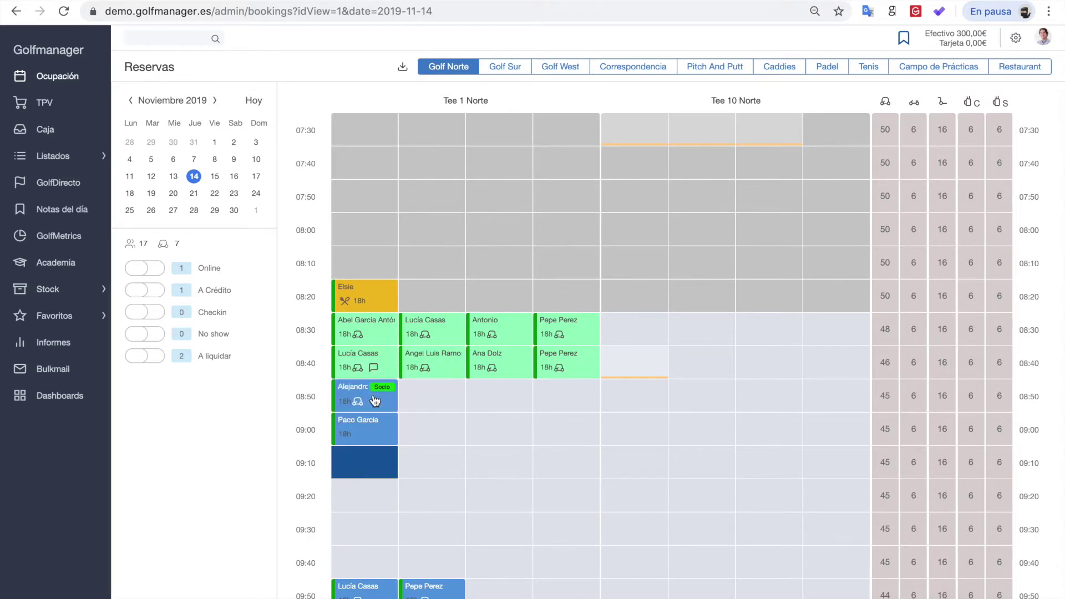
{"action": "left_click", "coordinate": [553, 464]}
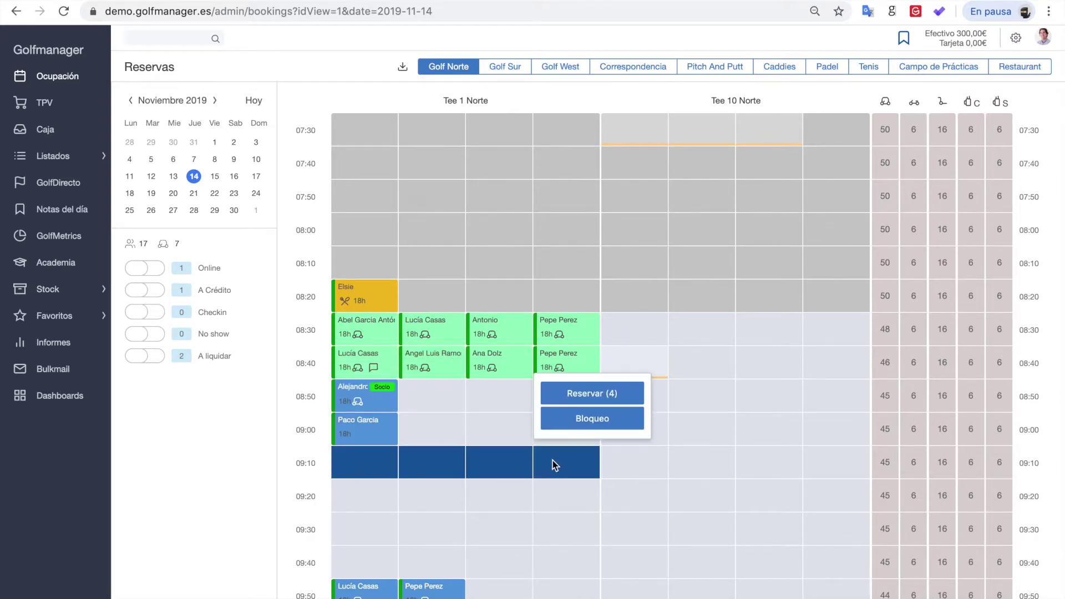
{"action": "left_click", "coordinate": [570, 395]}
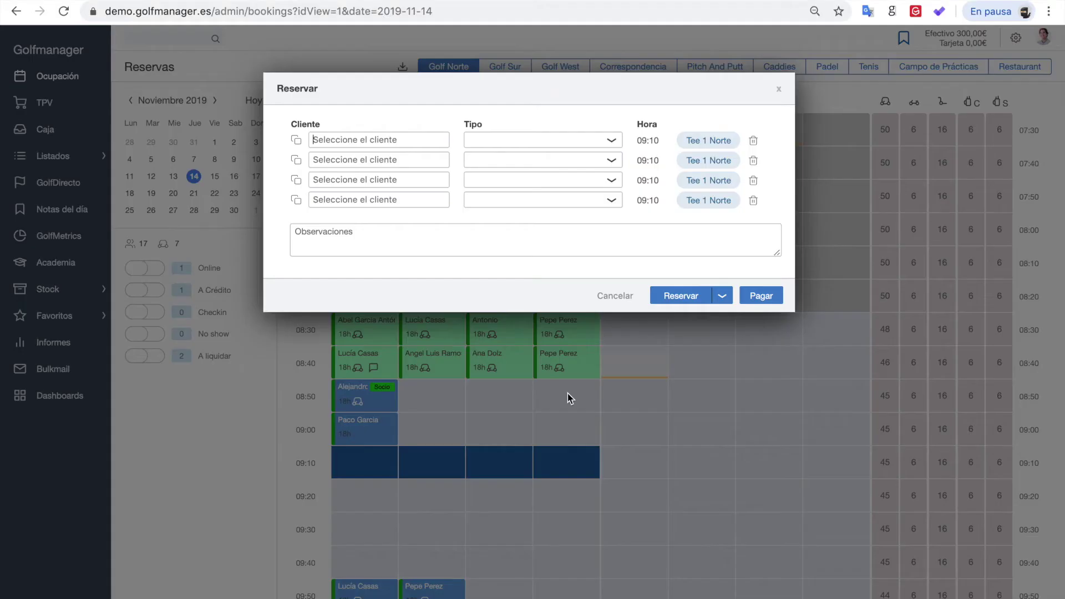
Step: Assign a client to each of the four 09:10 places with the type GF 18 and save the booking
{"action": "left_click", "coordinate": [399, 146]}
{"action": "type", "text": "pepe"}
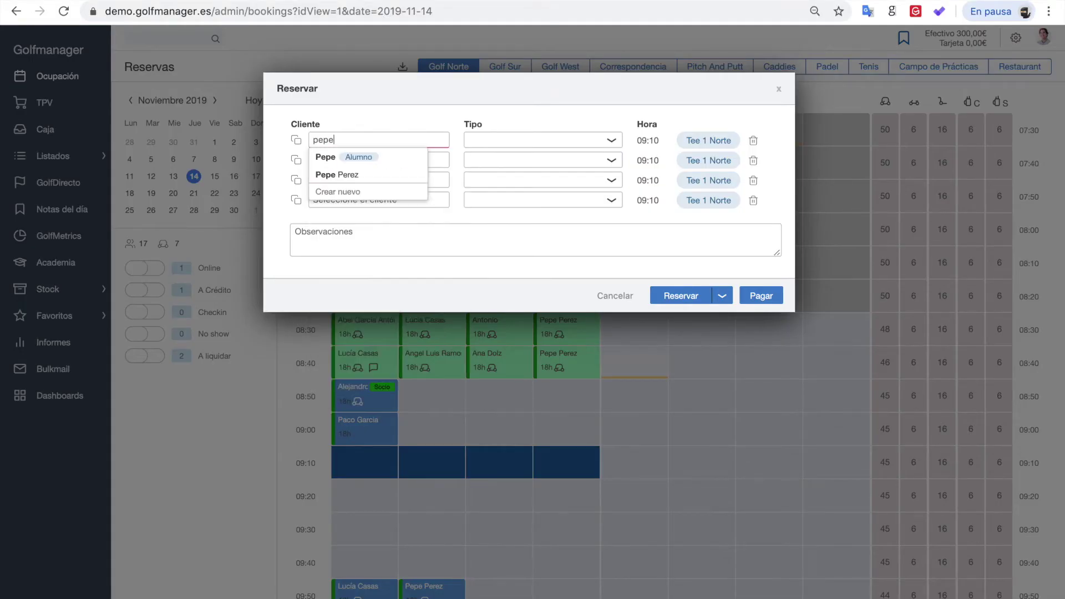
{"action": "left_click", "coordinate": [389, 176]}
{"action": "left_click", "coordinate": [376, 199]}
{"action": "type", "text": "alejan"}
{"action": "left_click", "coordinate": [383, 235]}
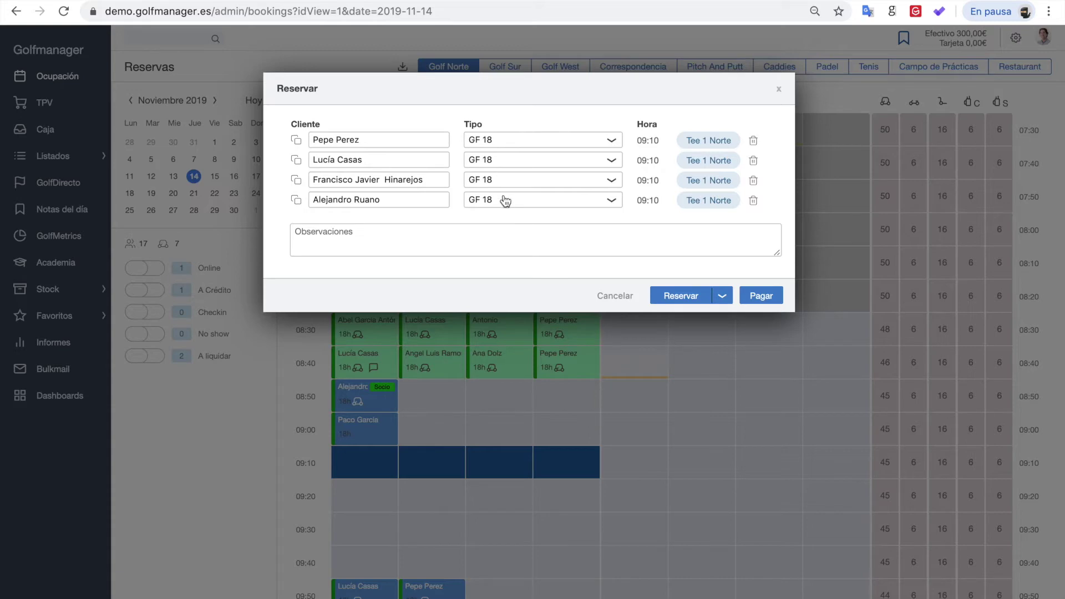
{"action": "left_click", "coordinate": [667, 295]}
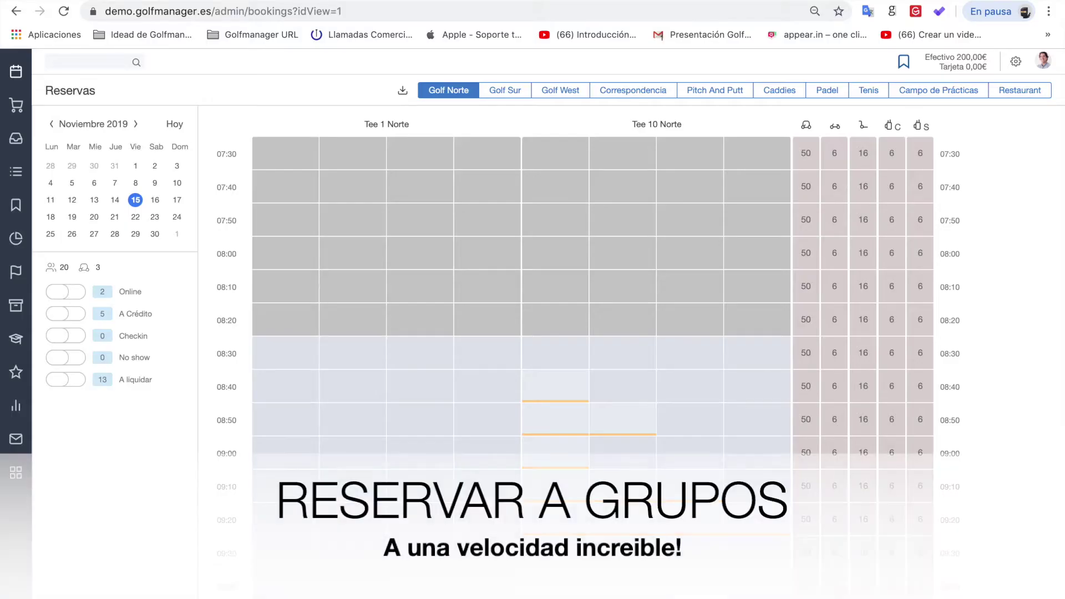
Step: Select the 24 slots from 07:30 to 08:20 on Tee 1 Norte and start a group booking
{"action": "left_click", "coordinate": [293, 153]}
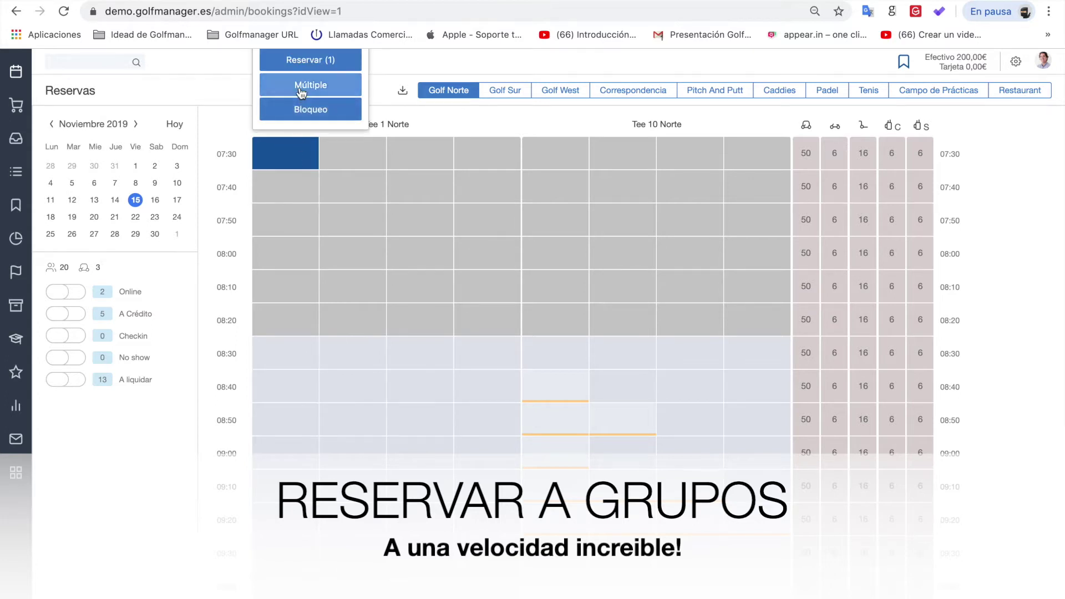
{"action": "left_click", "coordinate": [301, 88]}
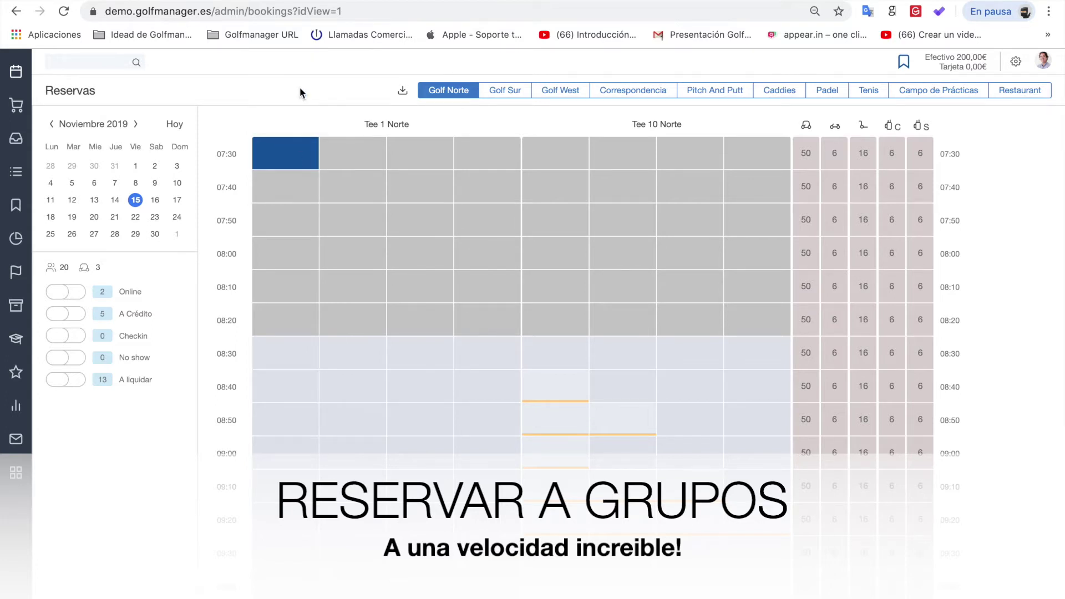
{"action": "left_click", "coordinate": [480, 322]}
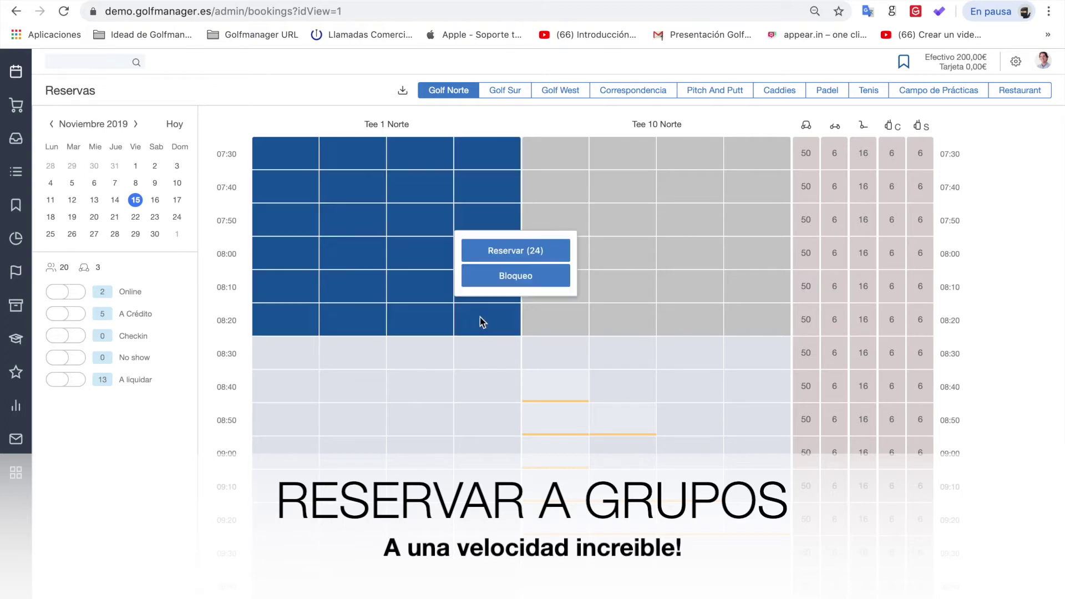
{"action": "left_click", "coordinate": [490, 252]}
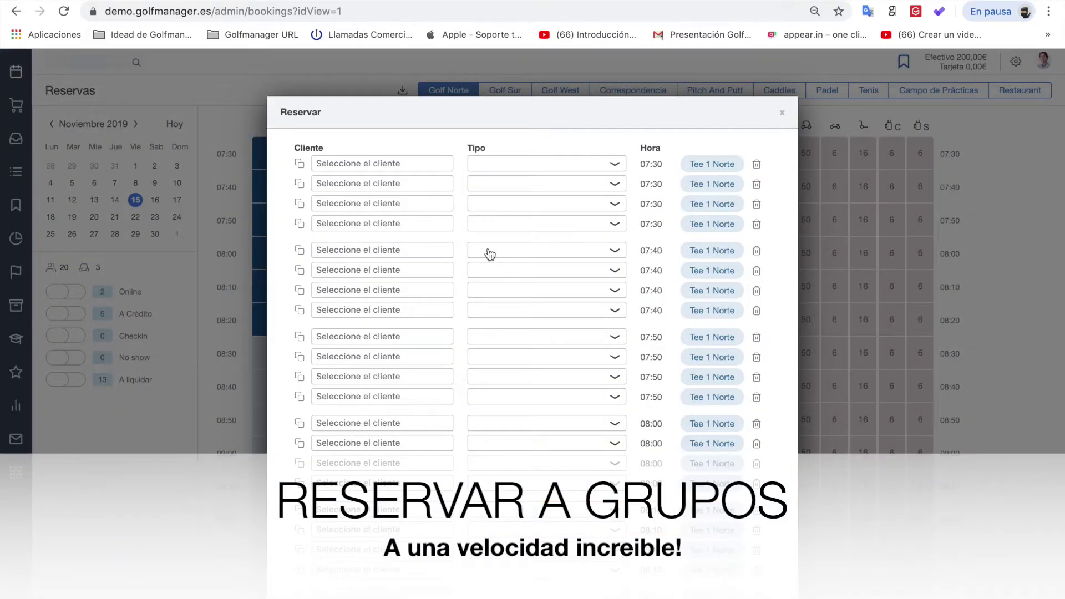
Step: Set Golf Breaks as the client for the group booking and choose the ttoo crédito green fee type
{"action": "type", "text": "b"}
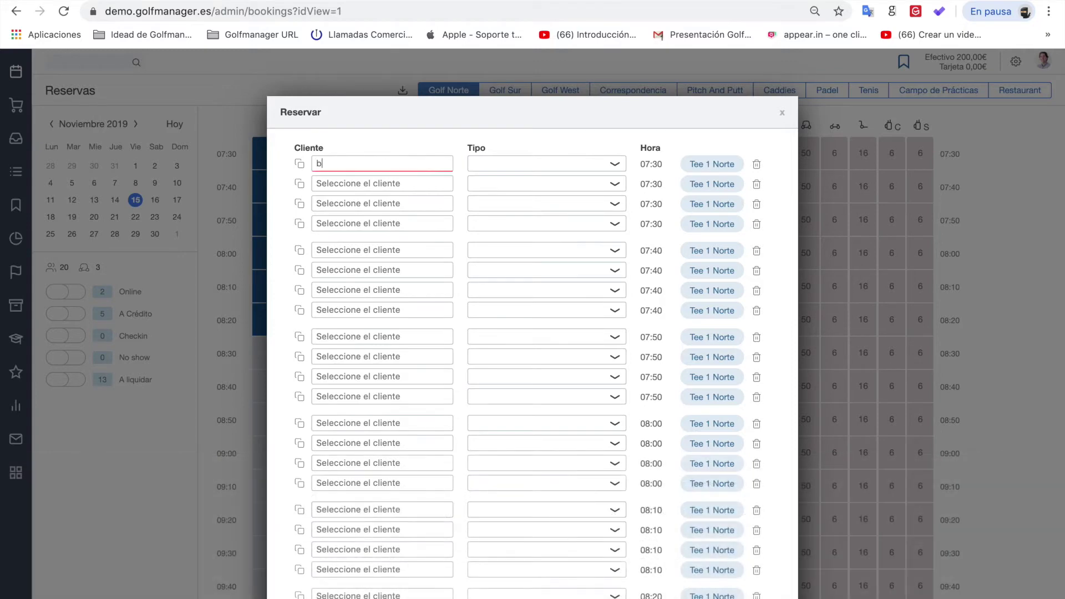
{"action": "type", "text": "reaks"}
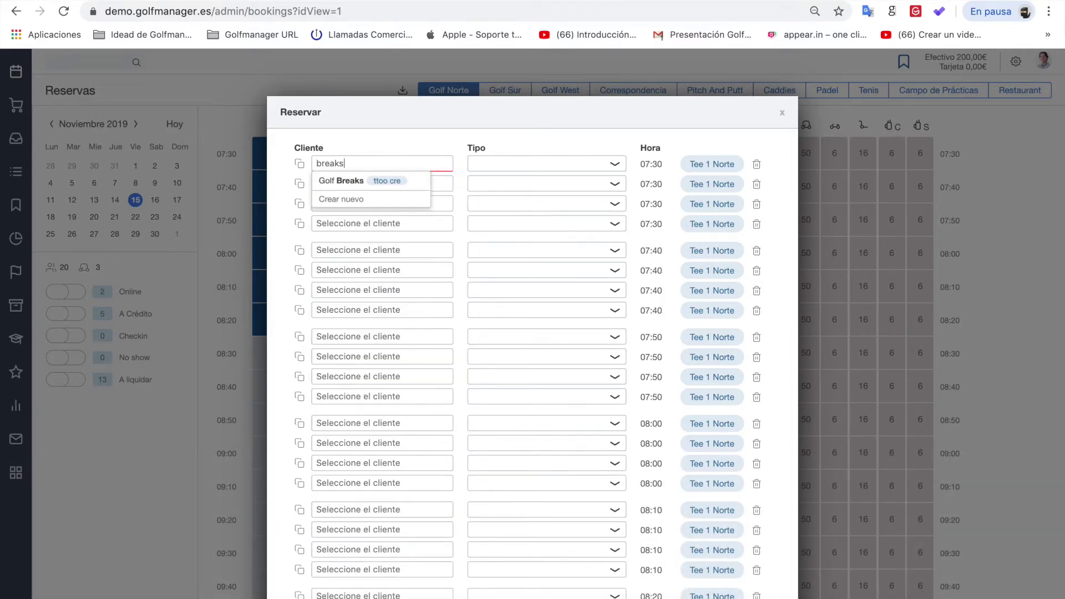
{"action": "left_click", "coordinate": [349, 180]}
{"action": "left_click", "coordinate": [488, 167]}
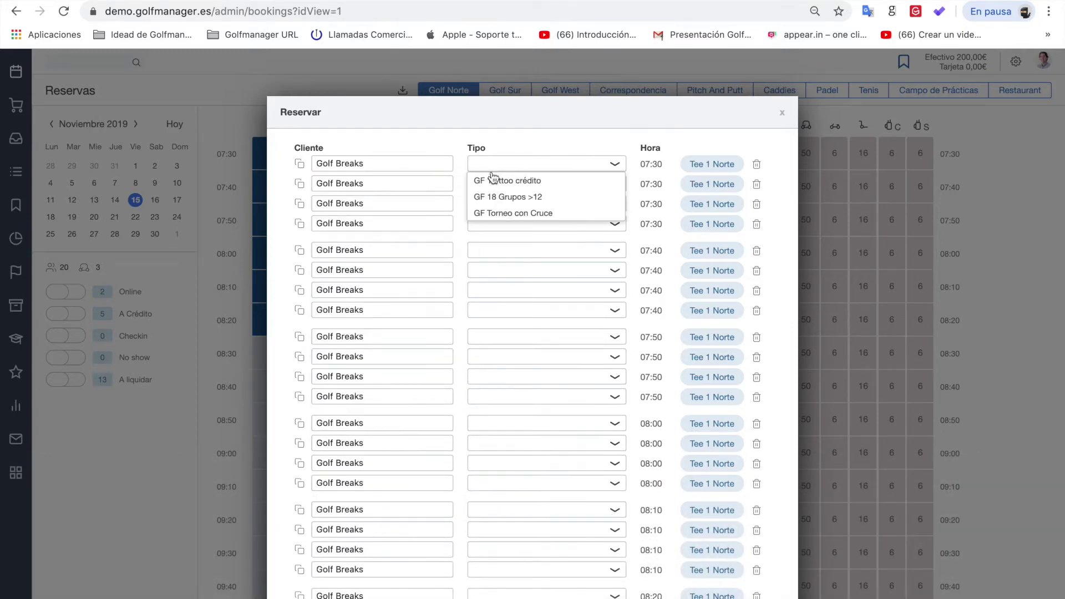
{"action": "left_click", "coordinate": [493, 180]}
{"action": "scroll", "coordinate": [511, 316], "scroll_direction": "down", "scroll_amount": 5}
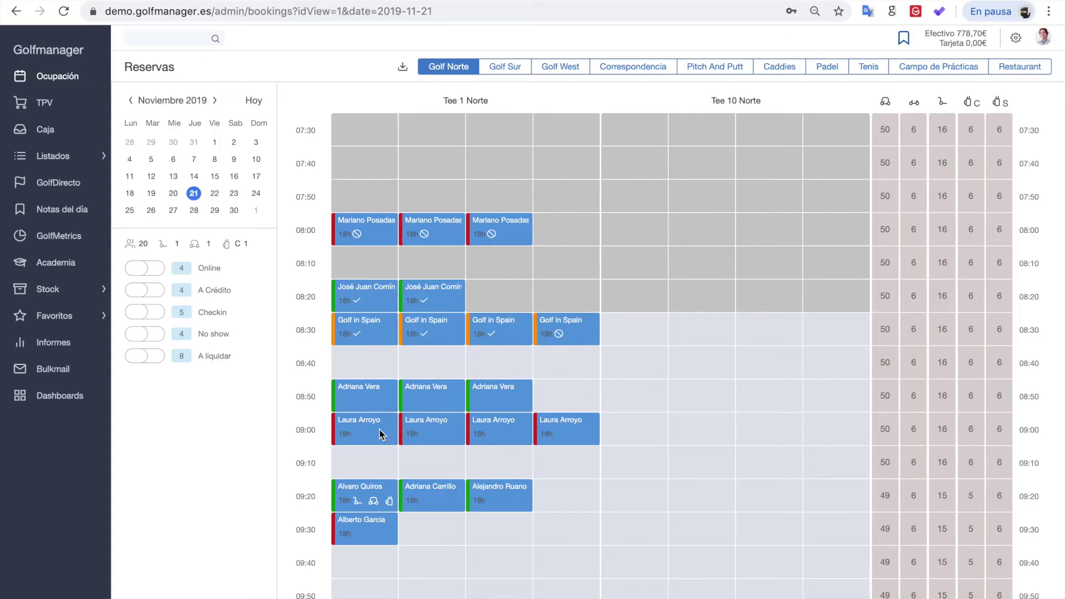
Step: Edit the four-player 09:00 booking on Tee 1 Norte, changing the first player's client and green fee type, and update it
{"action": "left_click", "coordinate": [379, 432]}
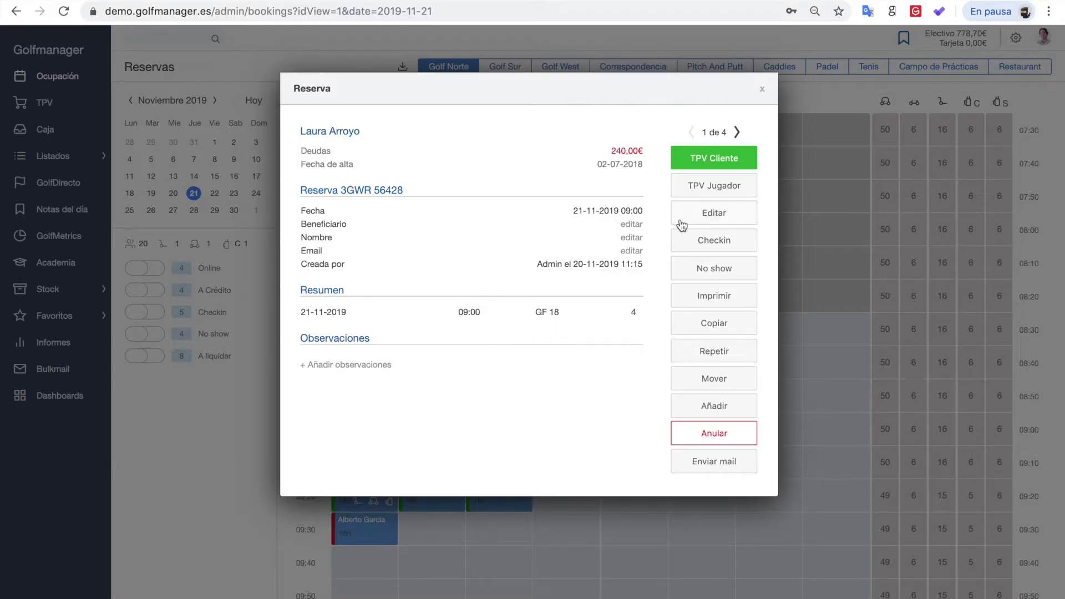
{"action": "left_click", "coordinate": [696, 214]}
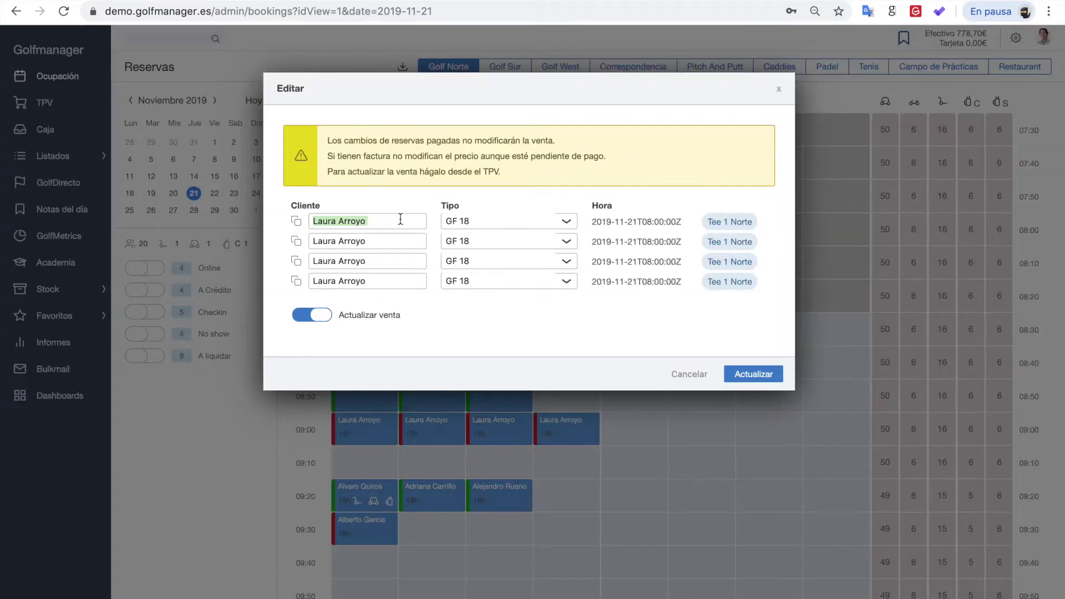
{"action": "type", "text": "pepe"}
{"action": "left_click", "coordinate": [383, 255]}
{"action": "left_click", "coordinate": [469, 221]}
{"action": "left_click", "coordinate": [465, 254]}
{"action": "left_click", "coordinate": [751, 376]}
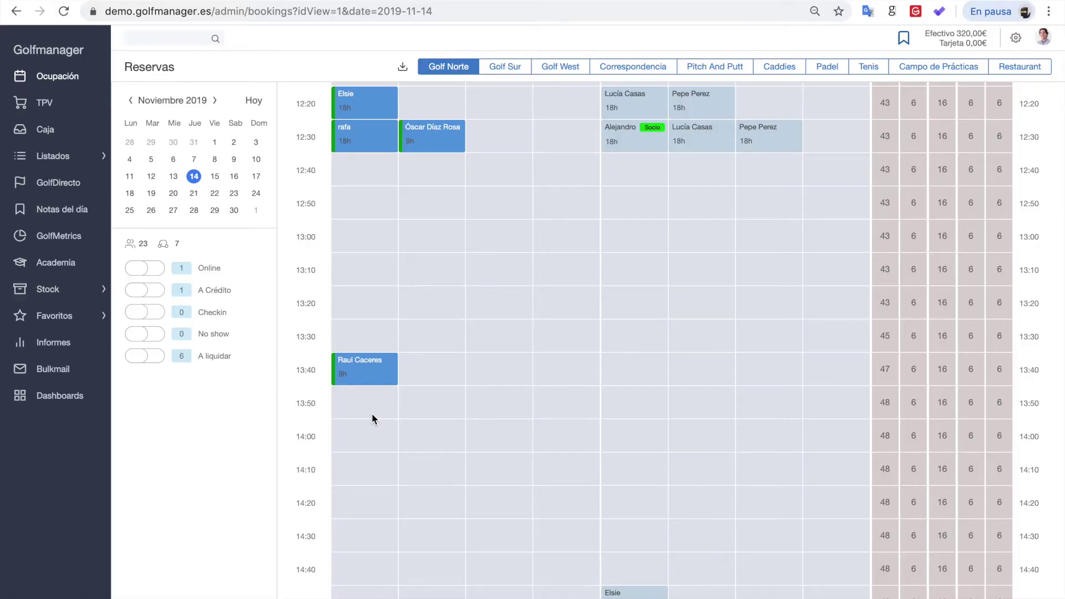
Step: Move the 12:20 booking on Tee 1 Norte to the first 14:20 slot and update it
{"action": "left_click", "coordinate": [367, 112]}
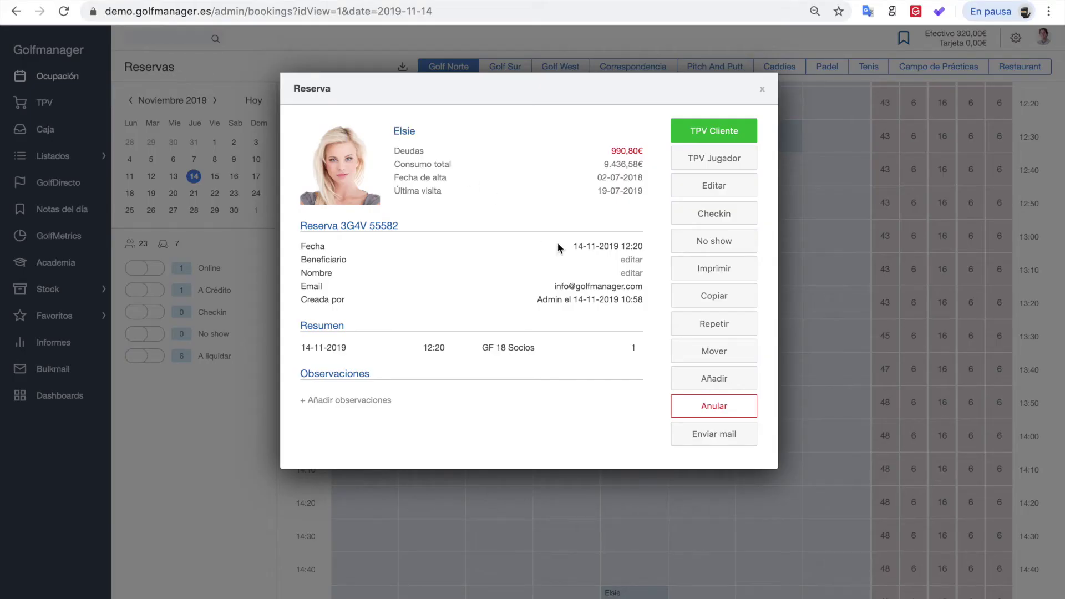
{"action": "left_click", "coordinate": [694, 350]}
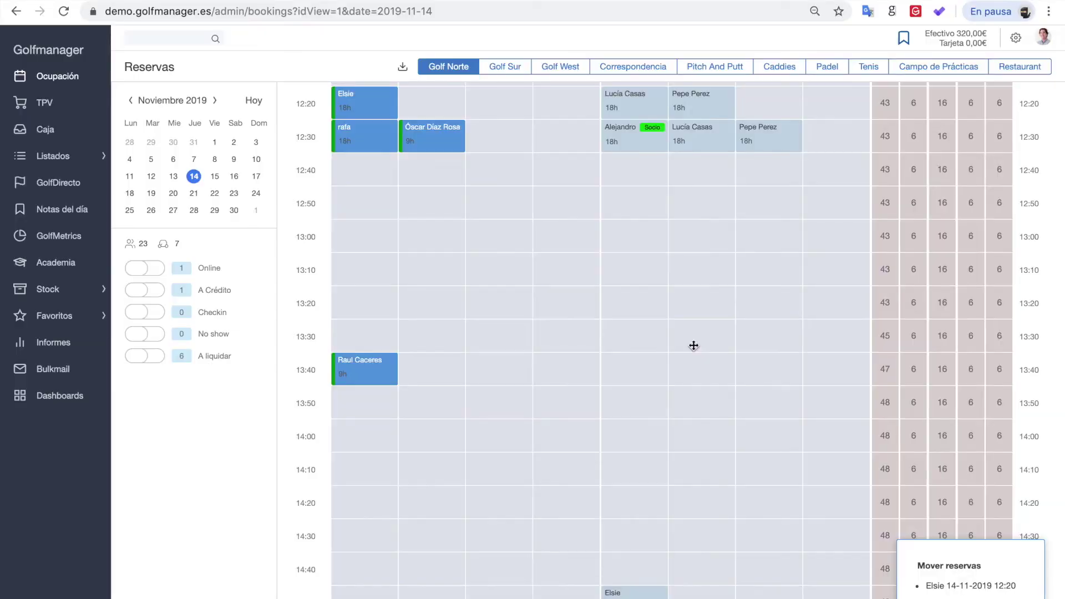
{"action": "left_click", "coordinate": [383, 499]}
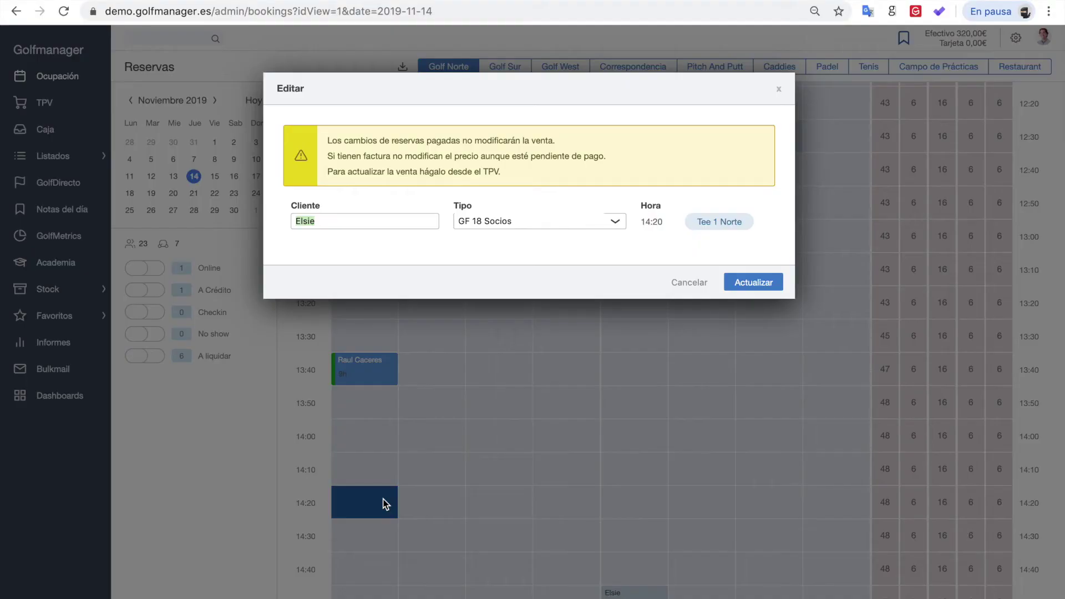
{"action": "left_click", "coordinate": [725, 287]}
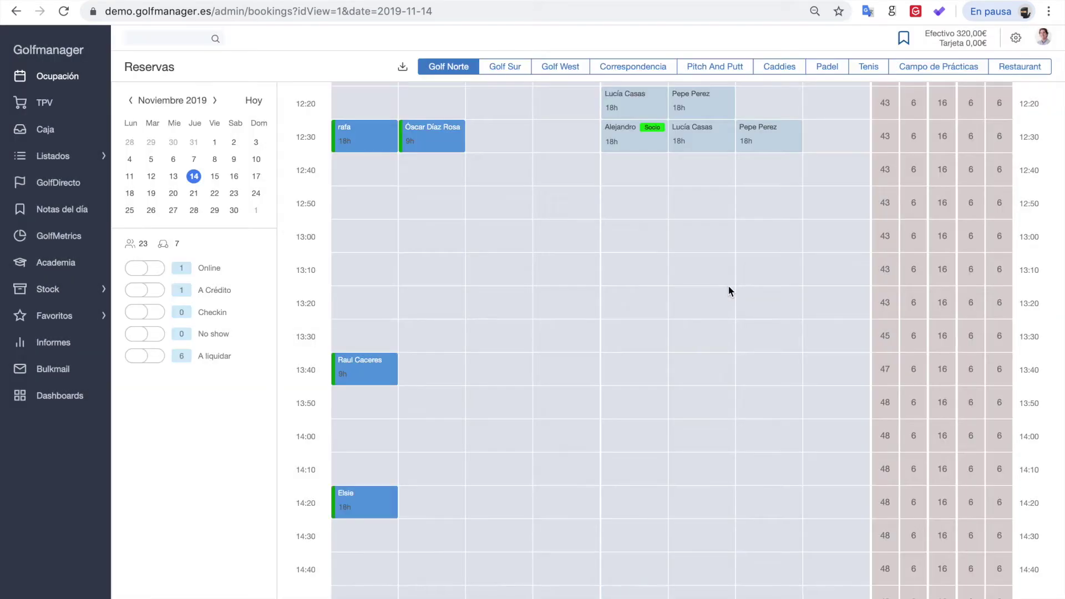
Step: Move both 12:30 bookings on Tee 1 Norte together to the 14:30 slots and update them
{"action": "scroll", "coordinate": [455, 261], "scroll_direction": "up", "scroll_amount": 4}
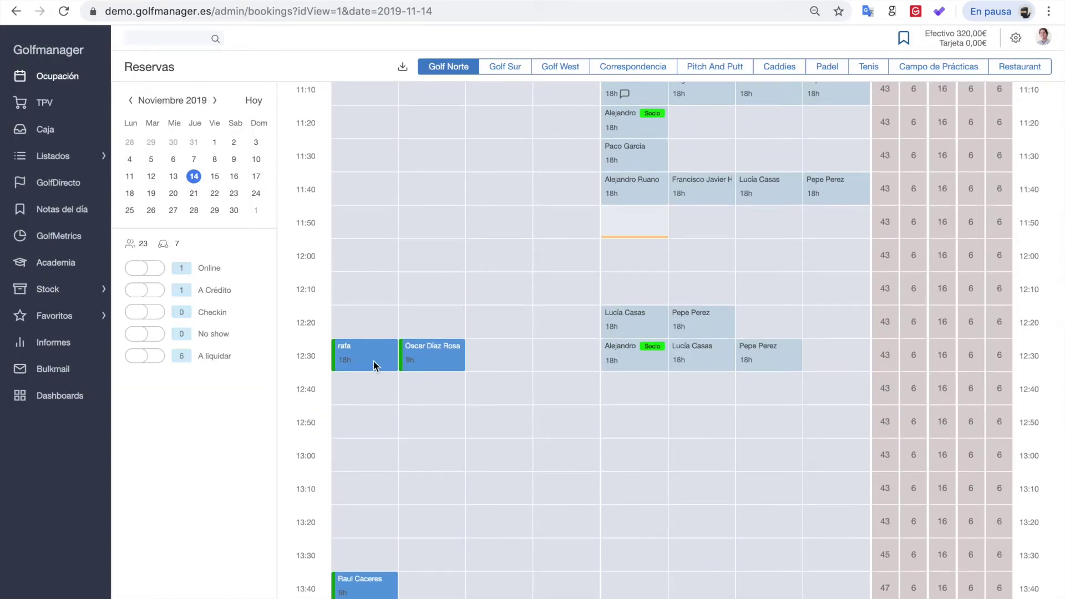
{"action": "left_click", "coordinate": [373, 365]}
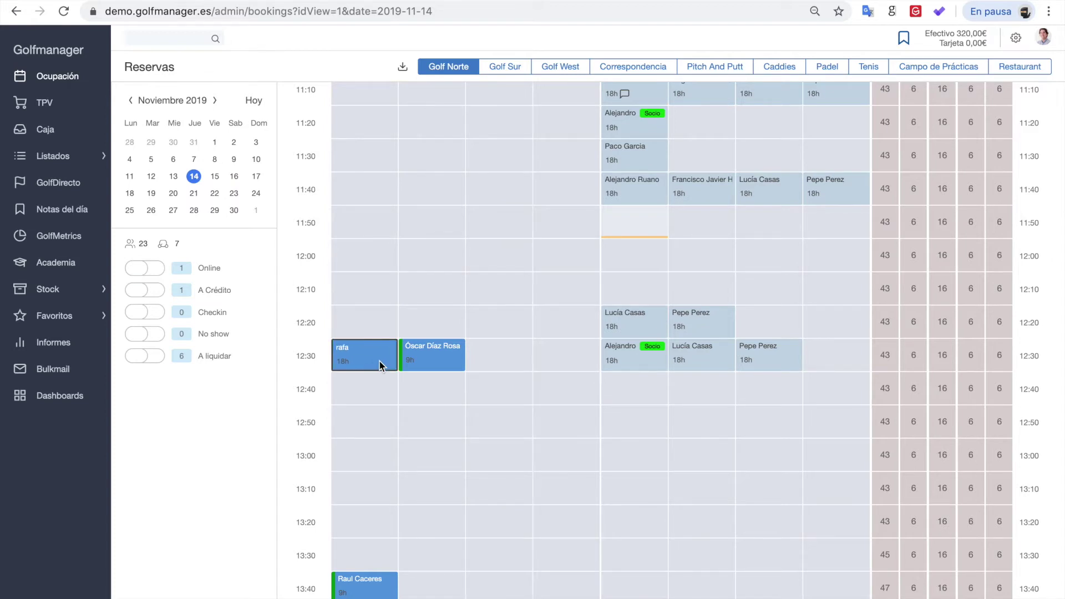
{"action": "left_click", "coordinate": [428, 365]}
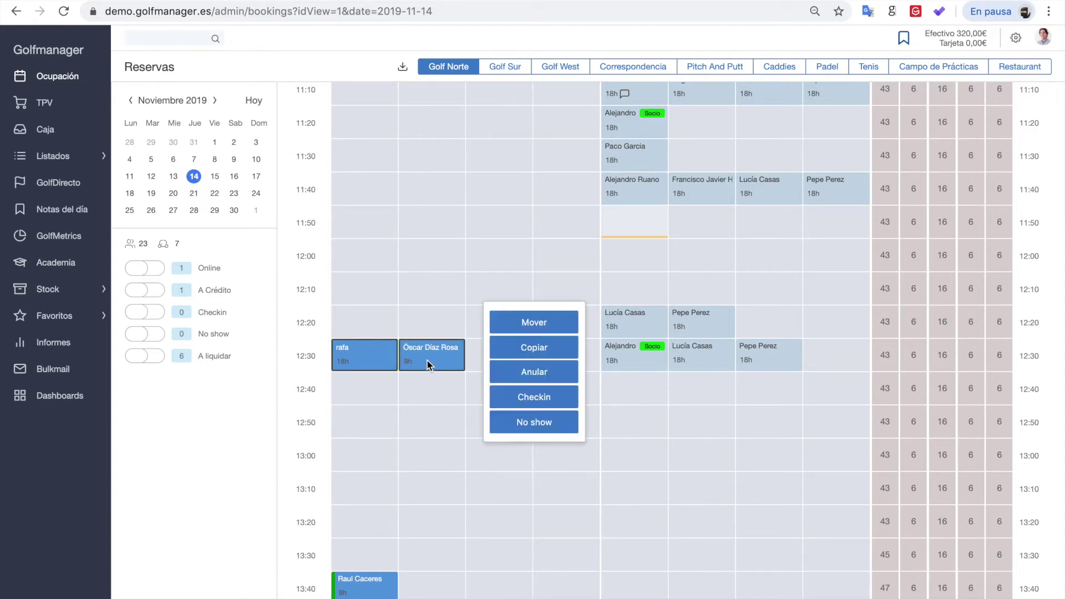
{"action": "left_click", "coordinate": [511, 327]}
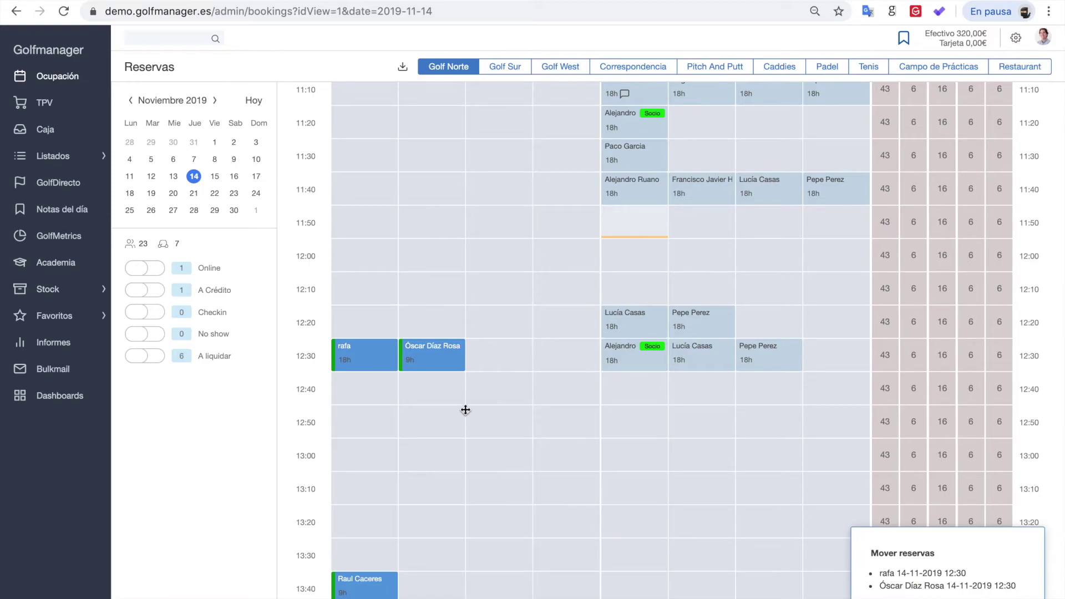
{"action": "scroll", "coordinate": [466, 410], "scroll_direction": "down", "scroll_amount": 6}
{"action": "left_click", "coordinate": [385, 398]}
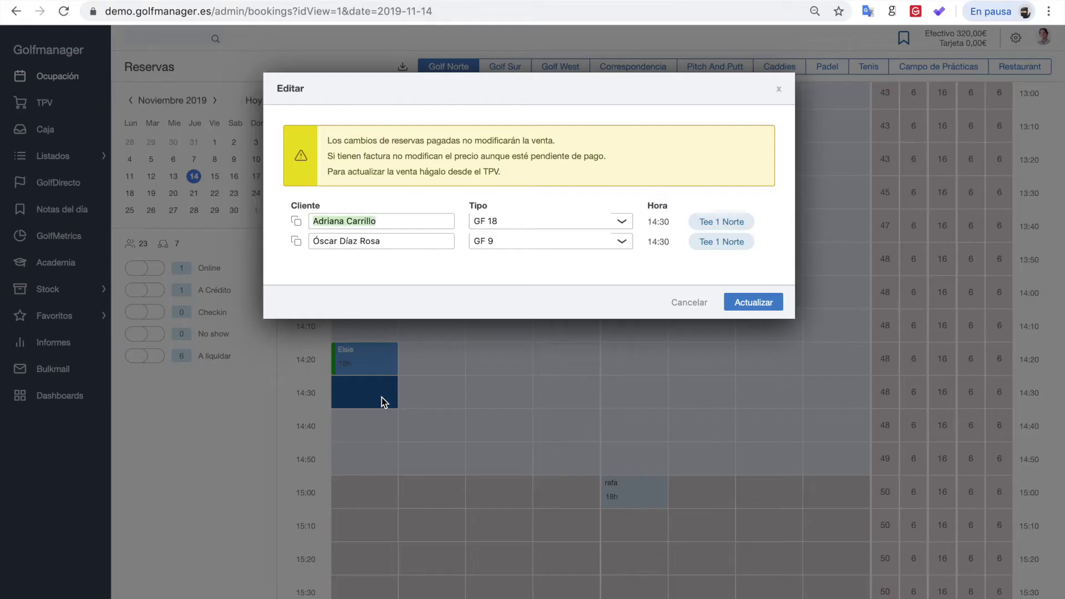
{"action": "left_click", "coordinate": [765, 300]}
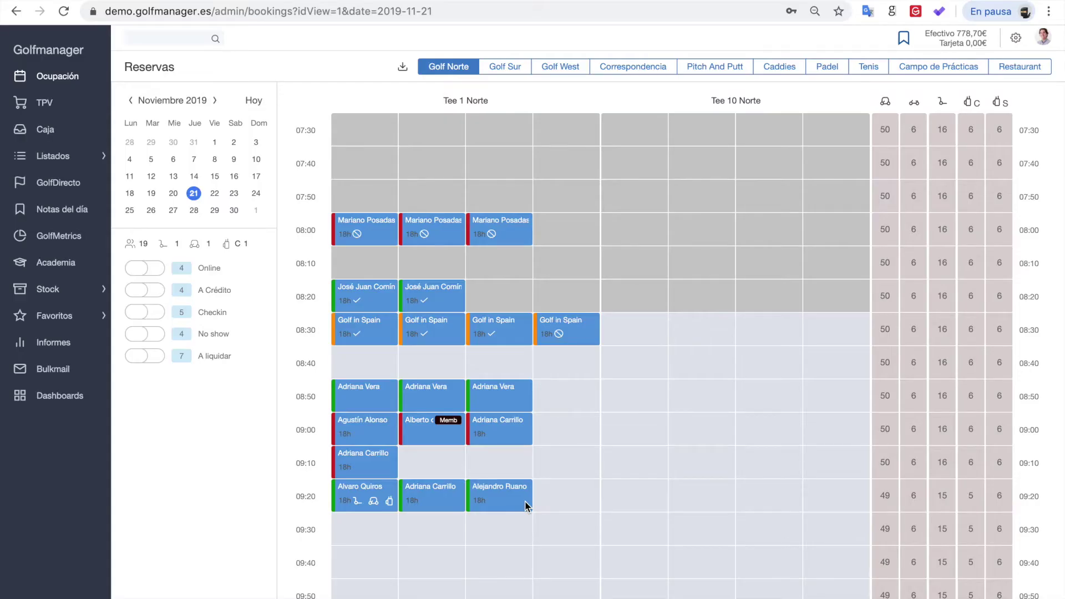
Step: Cancel the single 09:10 booking on Tee 1 Norte for 21 November
{"action": "left_click", "coordinate": [362, 459]}
{"action": "left_click", "coordinate": [693, 407]}
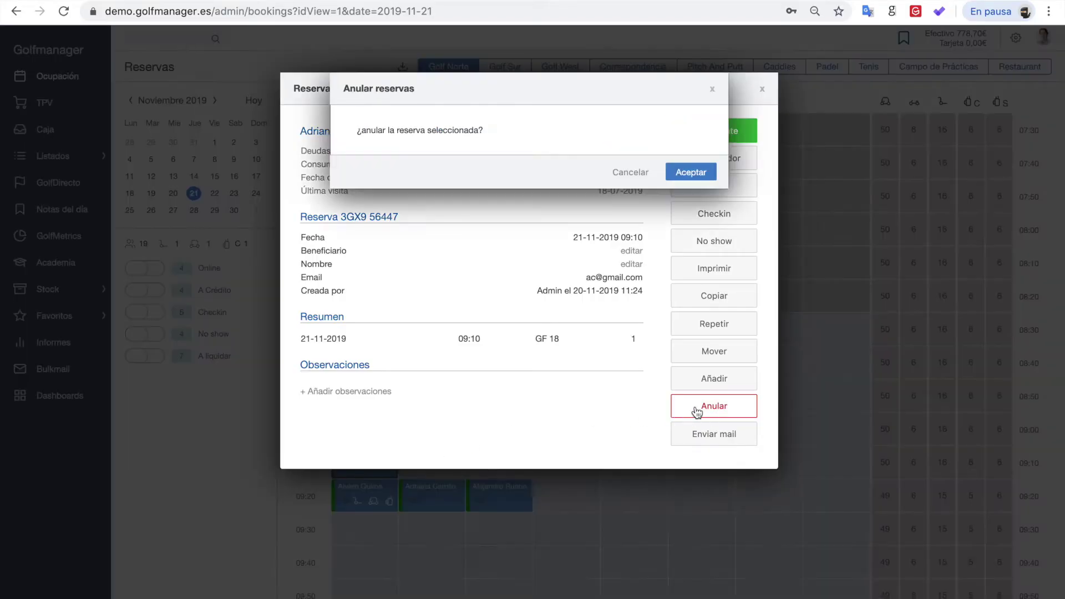
{"action": "left_click", "coordinate": [688, 173]}
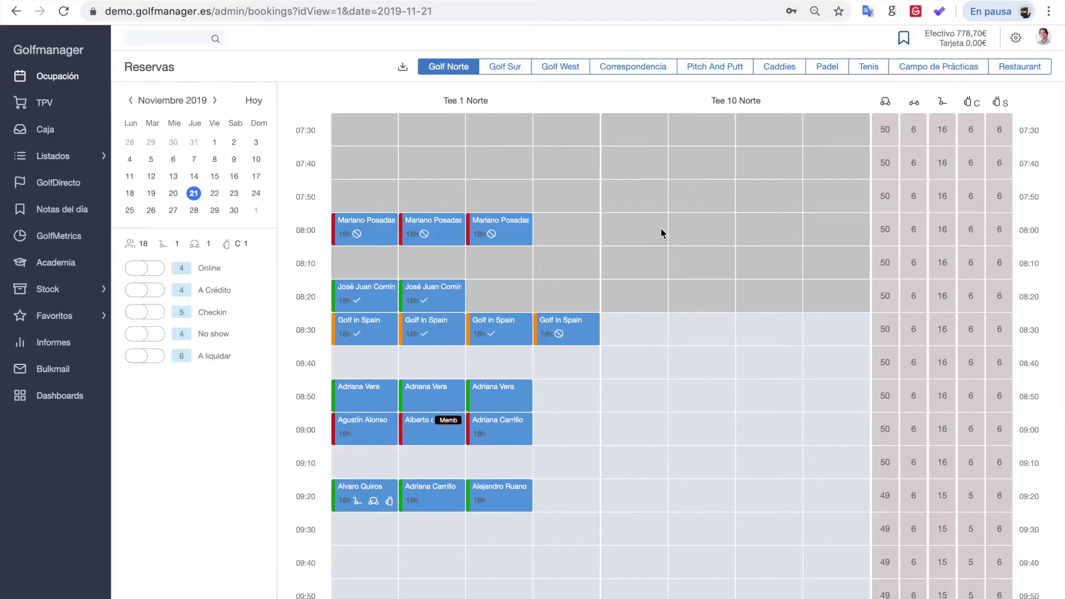
Step: Select all three 09:00 bookings on Tee 1 Norte and cancel them together
{"action": "left_click", "coordinate": [504, 434], "text": "shift"}
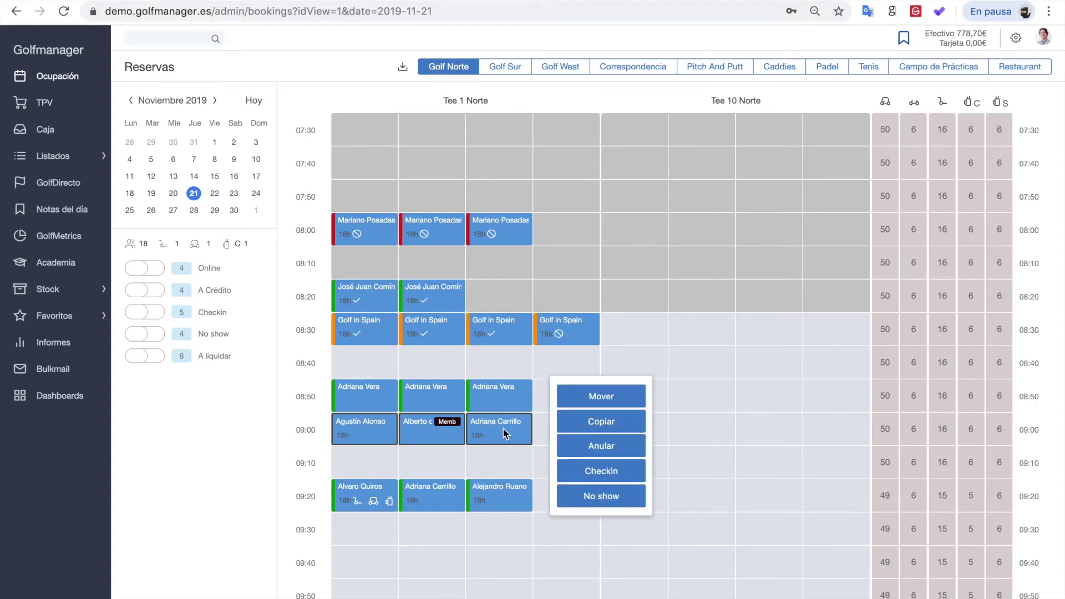
{"action": "left_click", "coordinate": [597, 447]}
{"action": "left_click", "coordinate": [690, 173]}
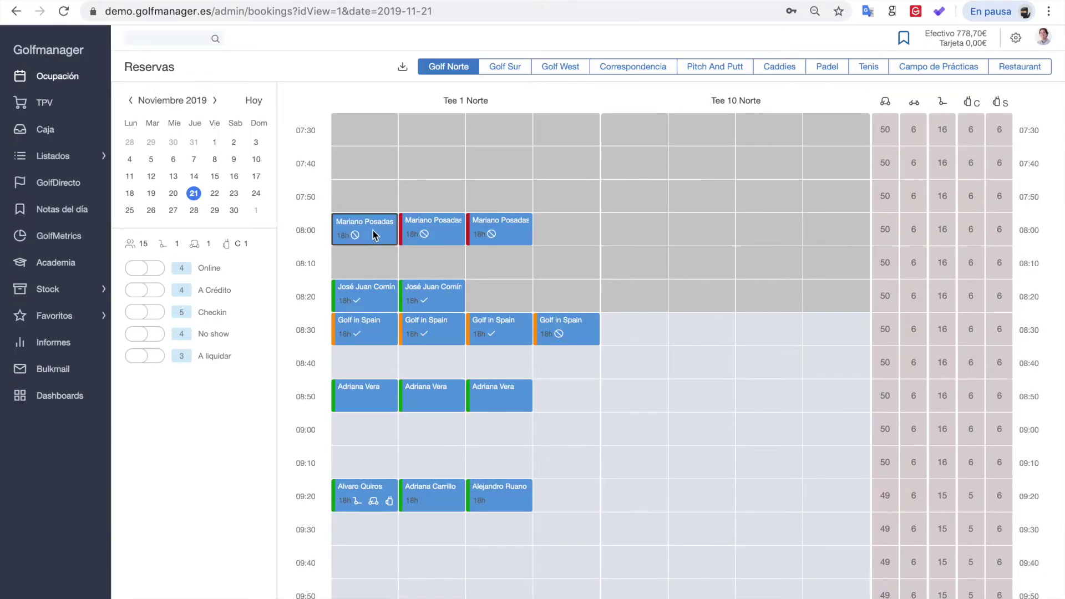
Step: Cancel the three-player 08:00 booking through its client sale in the point of sale and return to the 21 November bookings
{"action": "left_click", "coordinate": [373, 235]}
{"action": "left_click", "coordinate": [683, 162]}
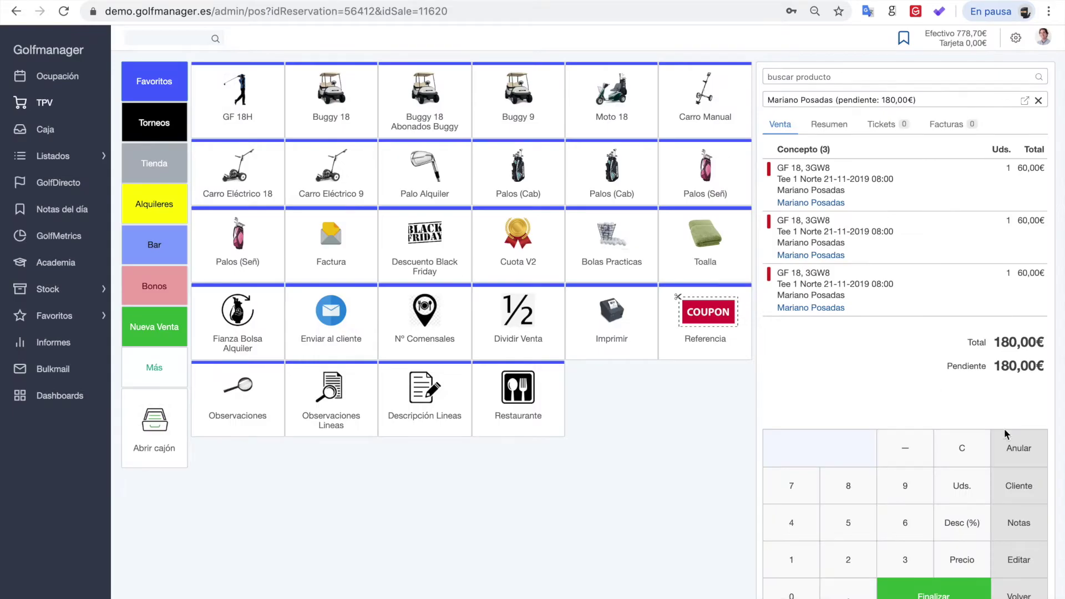
{"action": "left_click", "coordinate": [1015, 444]}
{"action": "left_click", "coordinate": [703, 175]}
{"action": "left_click", "coordinate": [54, 76]}
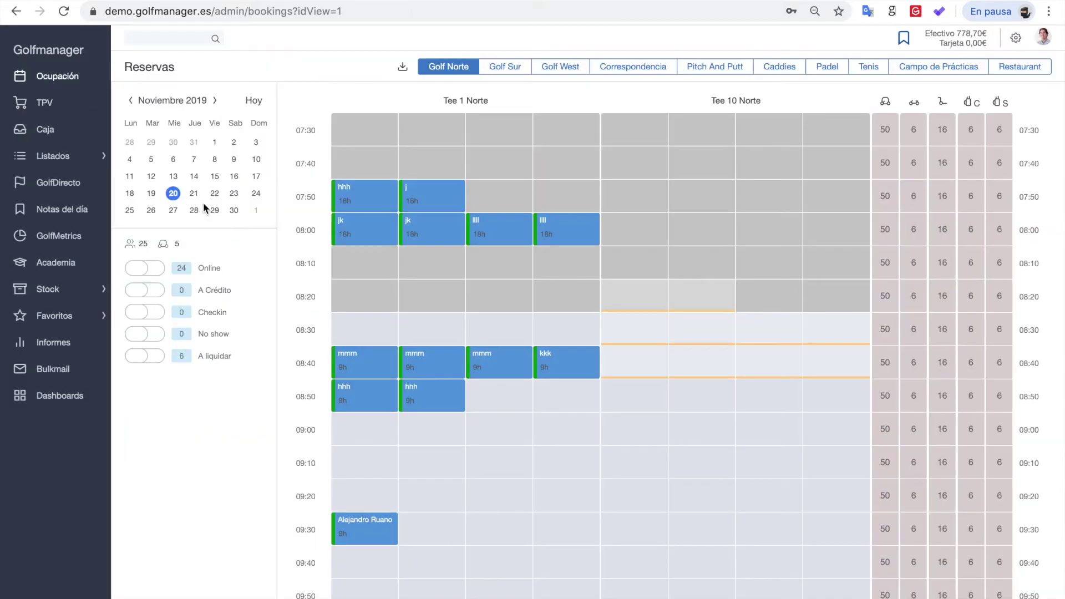
{"action": "left_click", "coordinate": [194, 194]}
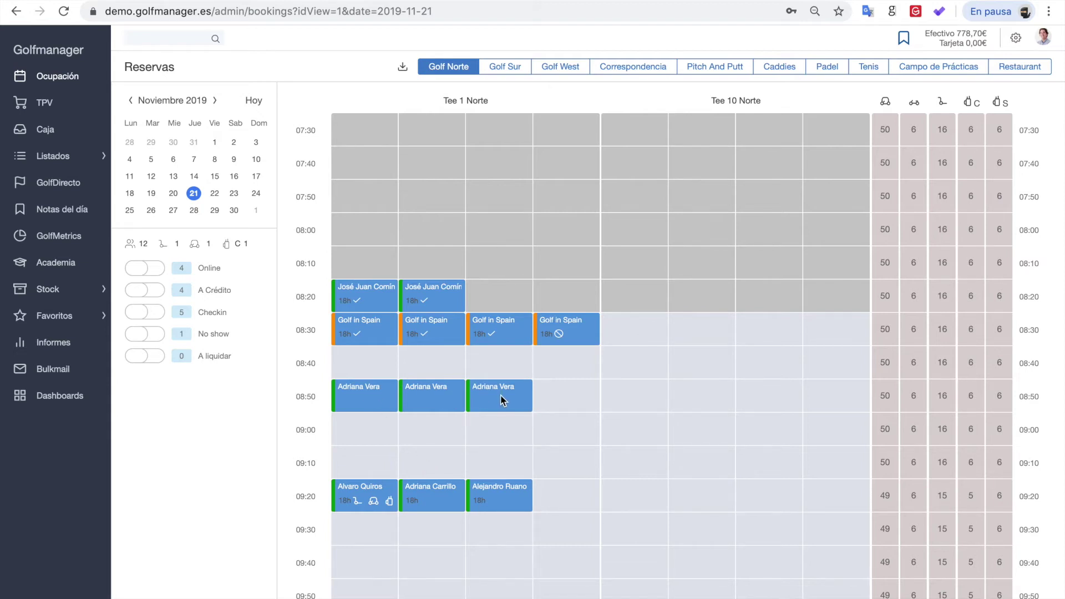
Step: Refund the three paid green fees of the 08:50 booking from its client sale and return to the 21 November bookings
{"action": "left_click", "coordinate": [390, 396]}
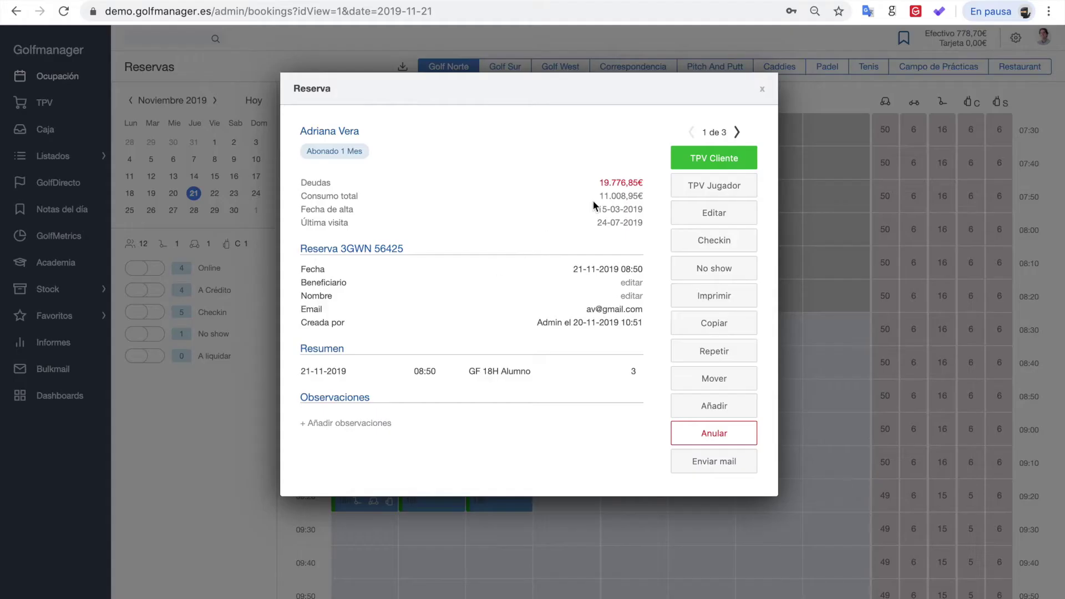
{"action": "left_click", "coordinate": [686, 164]}
{"action": "left_click", "coordinate": [1009, 448]}
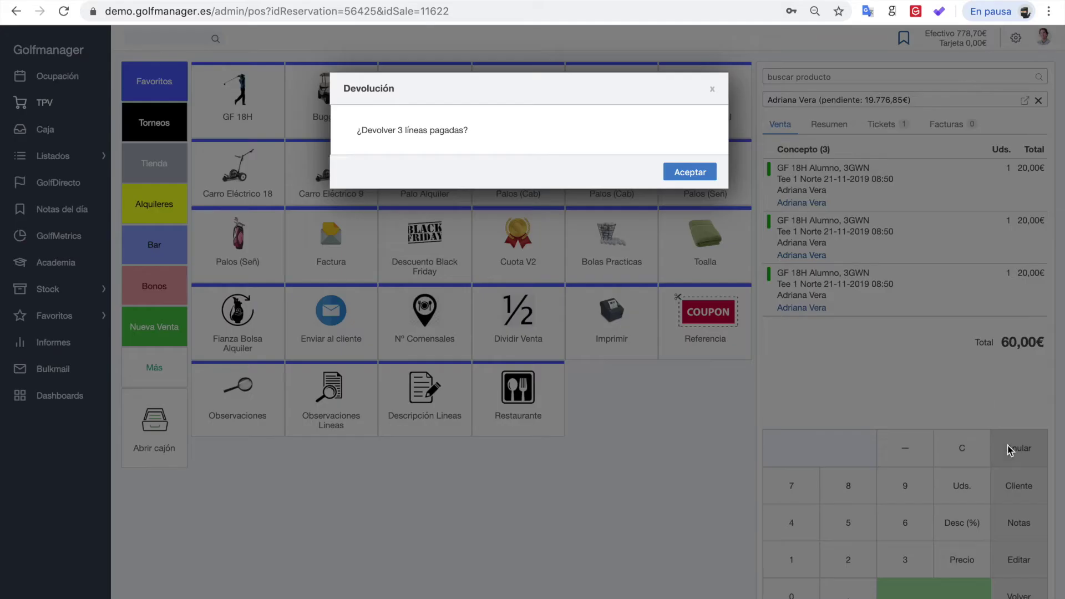
{"action": "left_click", "coordinate": [690, 172]}
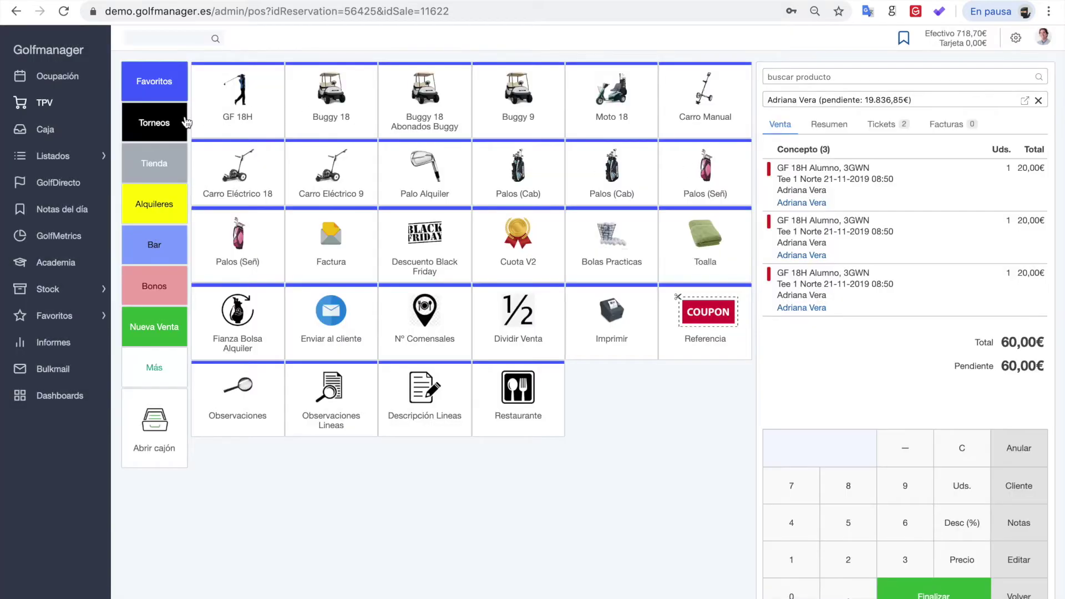
{"action": "left_click", "coordinate": [61, 76]}
{"action": "left_click", "coordinate": [193, 193]}
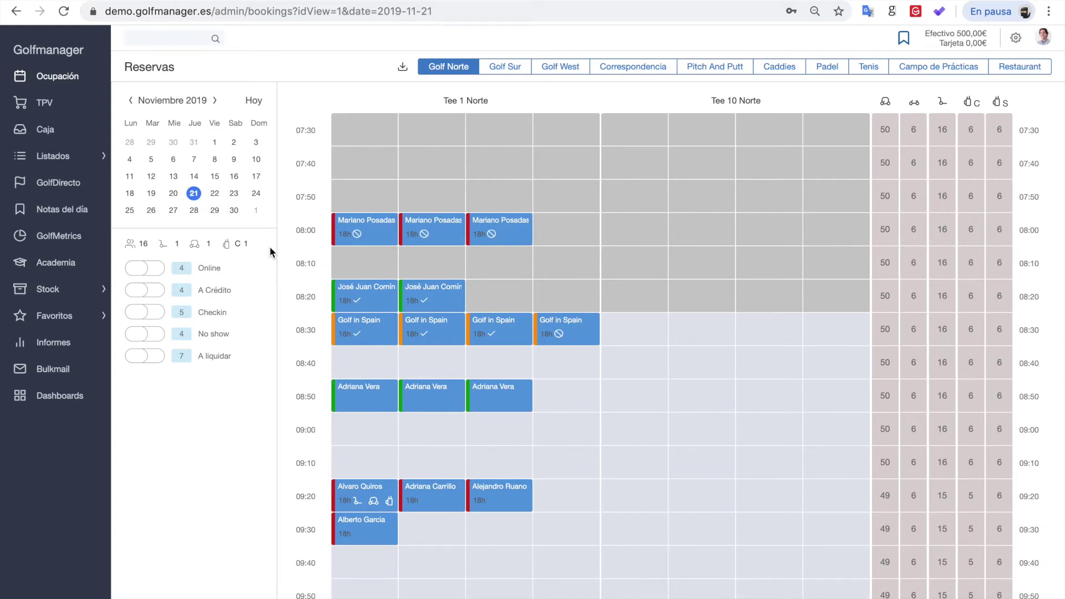
Step: Examine the day's bookings by filtering them in turn by Online, A Crédito, Checkin, No show and A liquidar
{"action": "left_click", "coordinate": [146, 269]}
{"action": "left_click", "coordinate": [151, 269]}
{"action": "left_click", "coordinate": [152, 291]}
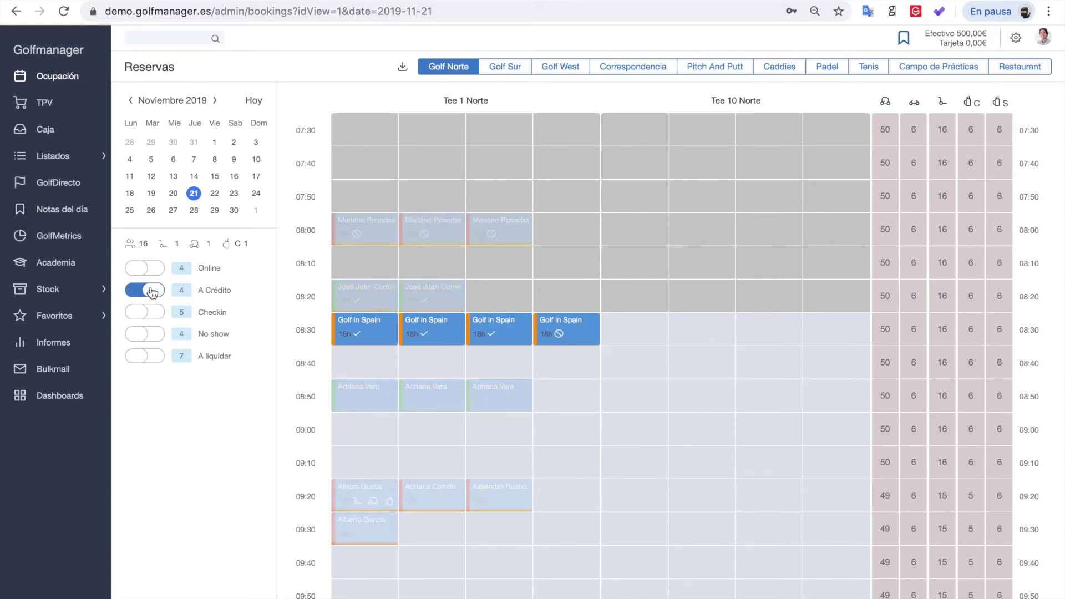
{"action": "left_click", "coordinate": [152, 292]}
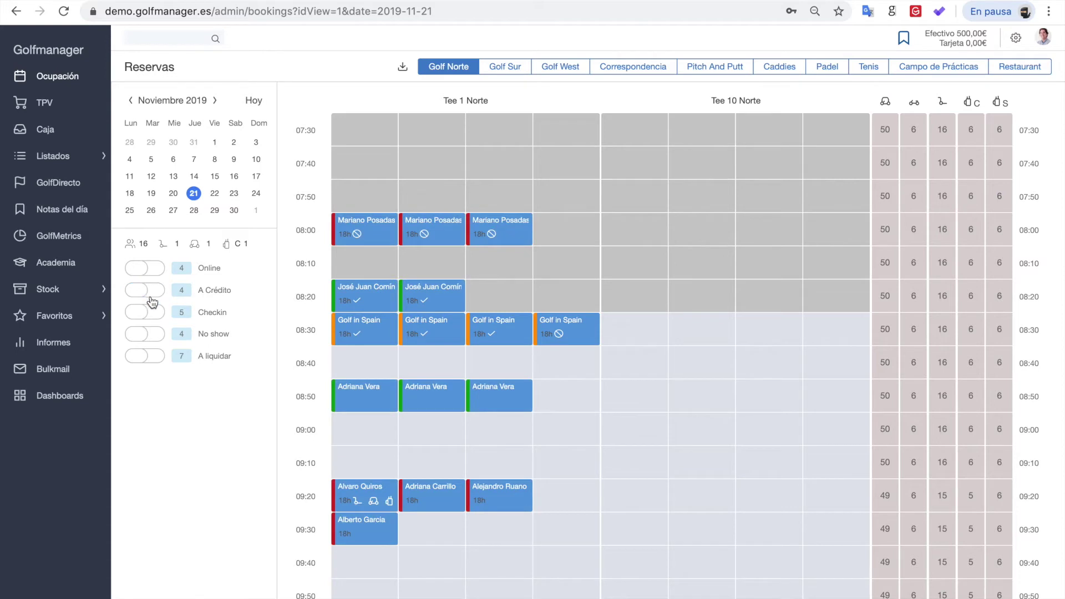
{"action": "left_click", "coordinate": [151, 313]}
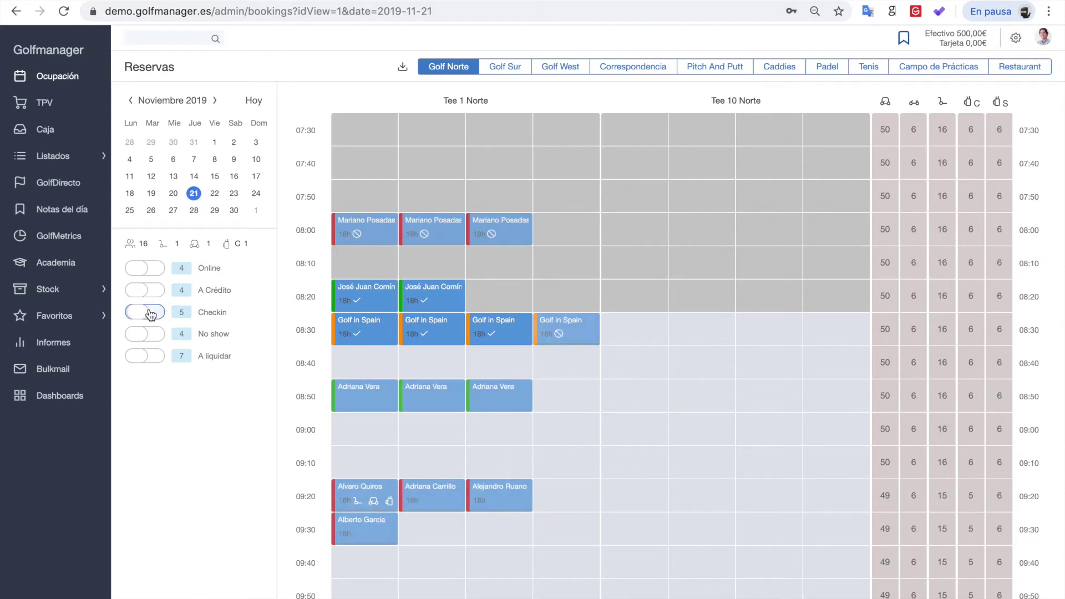
{"action": "left_click", "coordinate": [150, 314]}
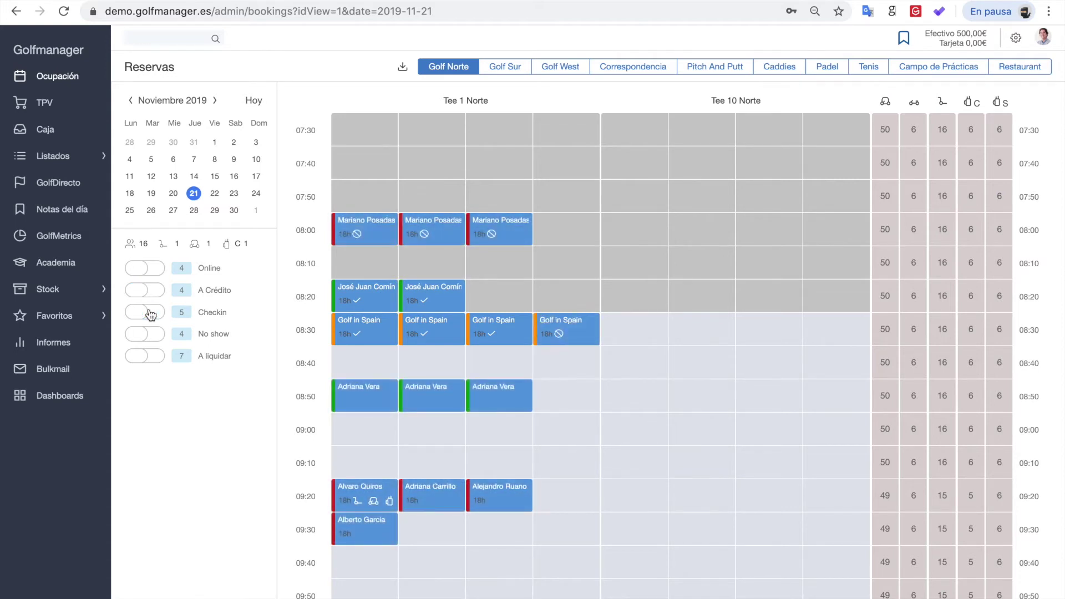
{"action": "left_click", "coordinate": [153, 334]}
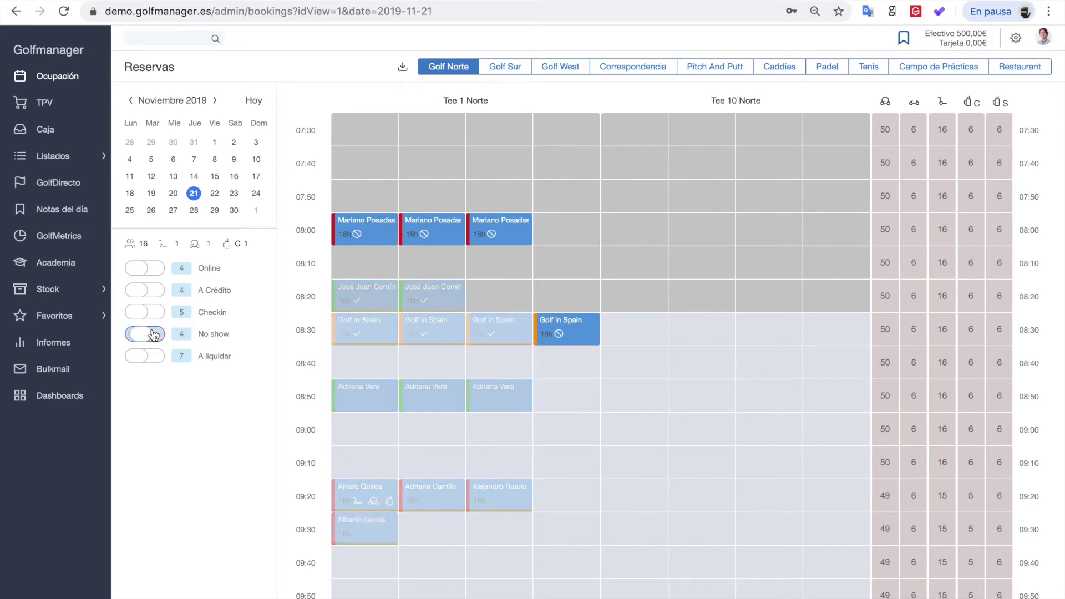
{"action": "left_click", "coordinate": [154, 334]}
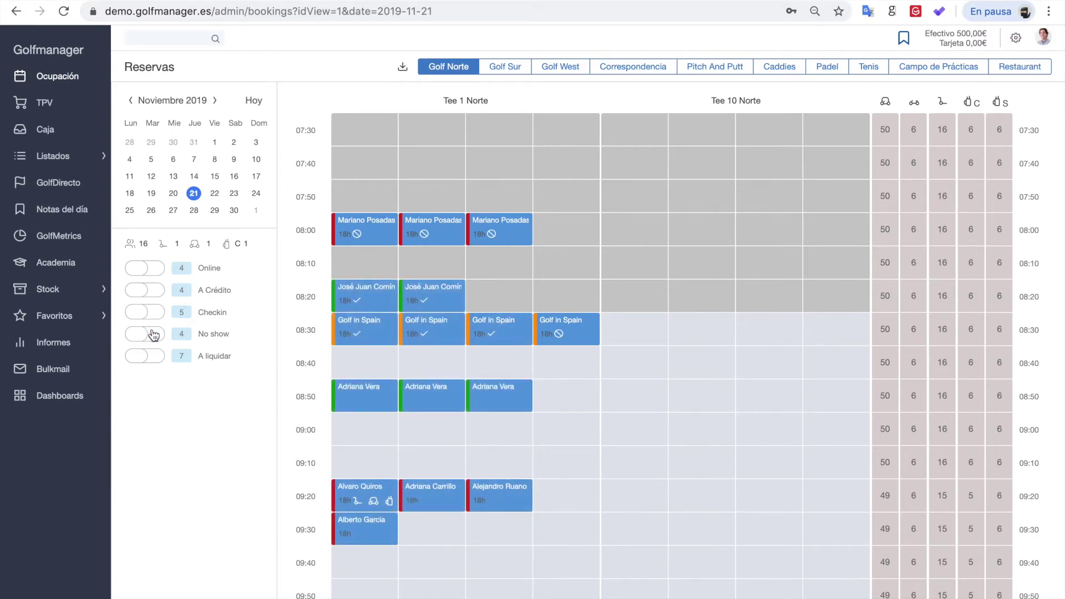
{"action": "left_click", "coordinate": [154, 357]}
Step: Open the client sale of the three-player 09:20 booking and view its payment methods without charging it
{"action": "left_click", "coordinate": [371, 501]}
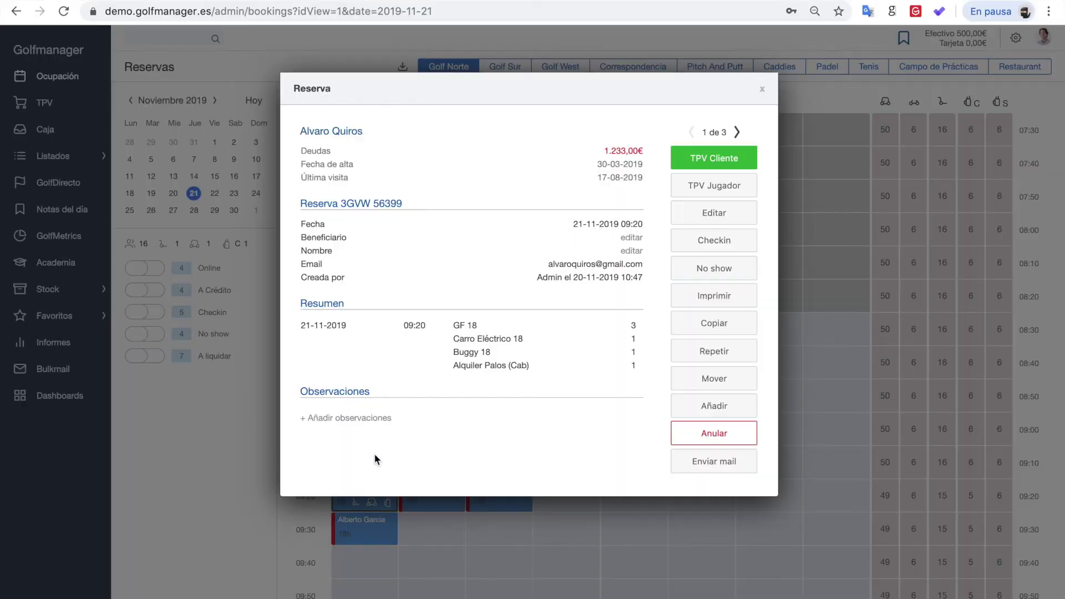
{"action": "left_click", "coordinate": [689, 165]}
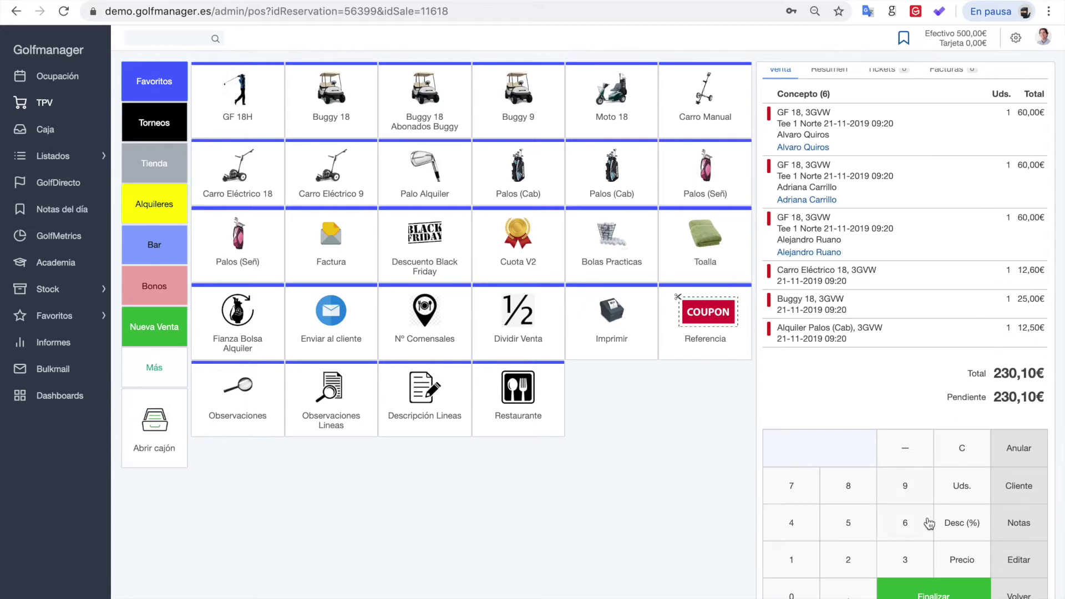
{"action": "left_click", "coordinate": [925, 592]}
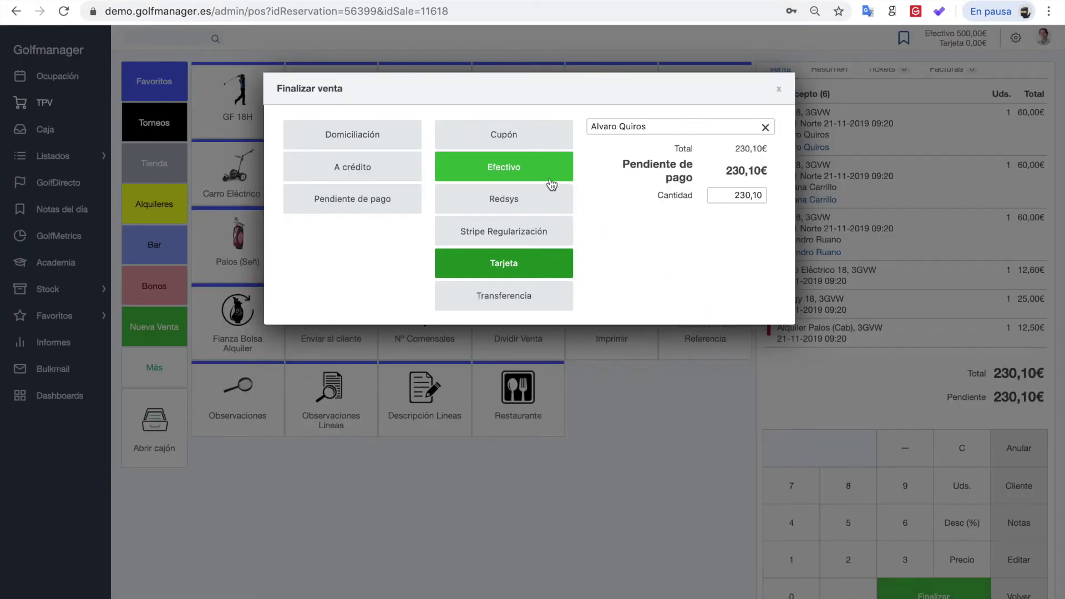
{"action": "left_click", "coordinate": [779, 92]}
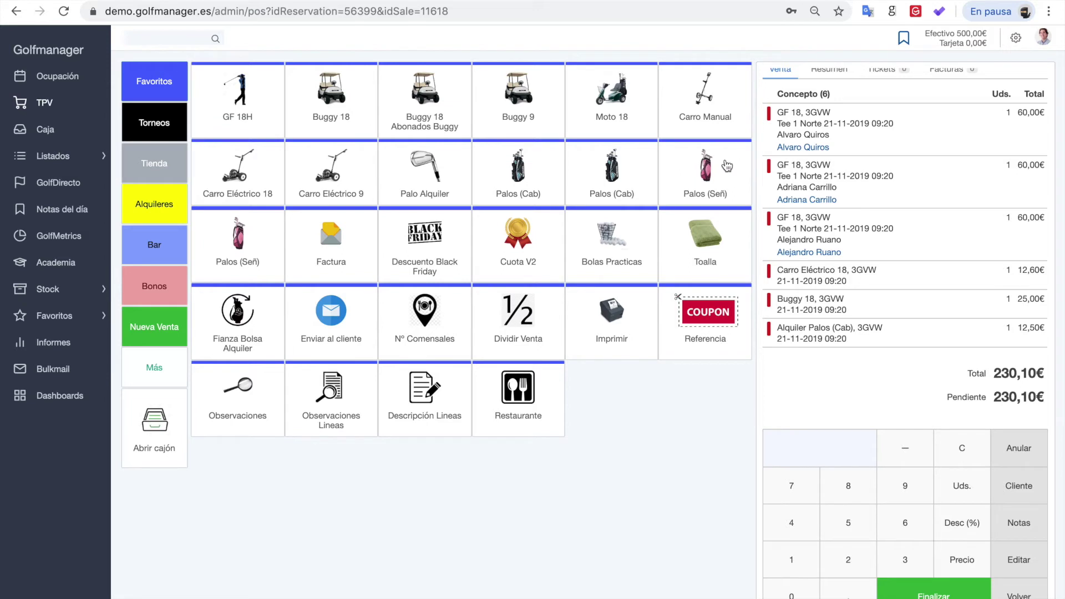
Step: Charge only the first player's GF 18 and the Carro Eléctrico 18 in cash, and settle the sale's remaining items in cash
{"action": "left_click", "coordinate": [837, 139]}
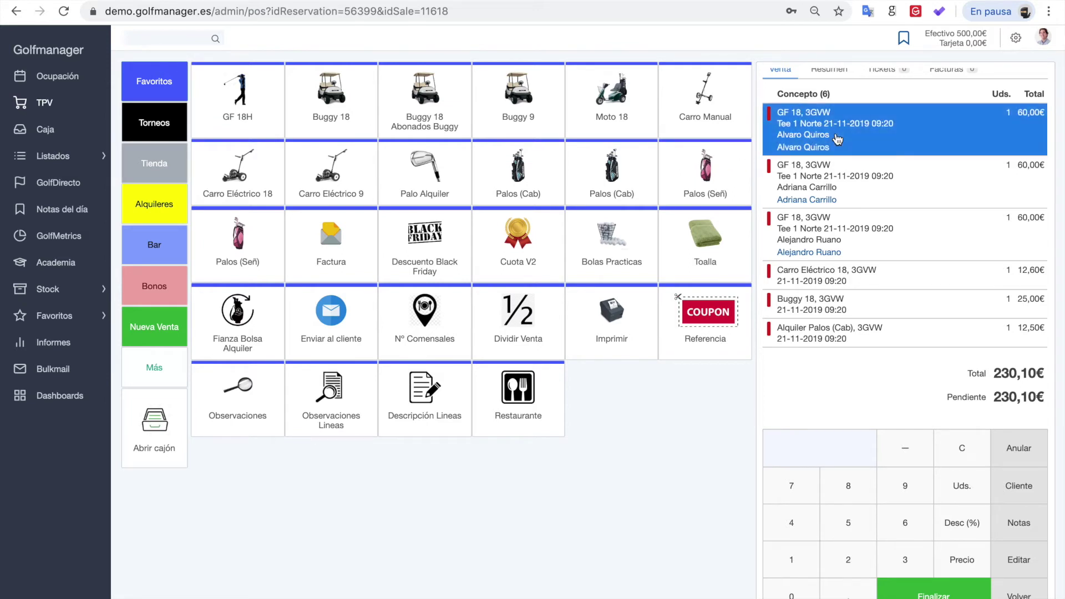
{"action": "left_click", "coordinate": [847, 274]}
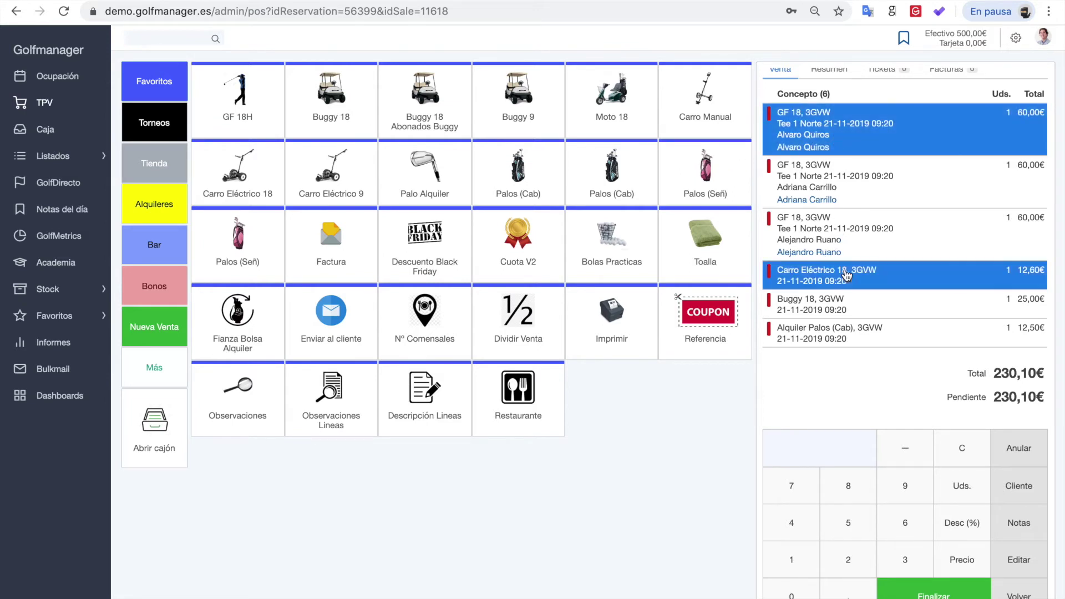
{"action": "left_click", "coordinate": [918, 588]}
{"action": "left_click", "coordinate": [545, 180]}
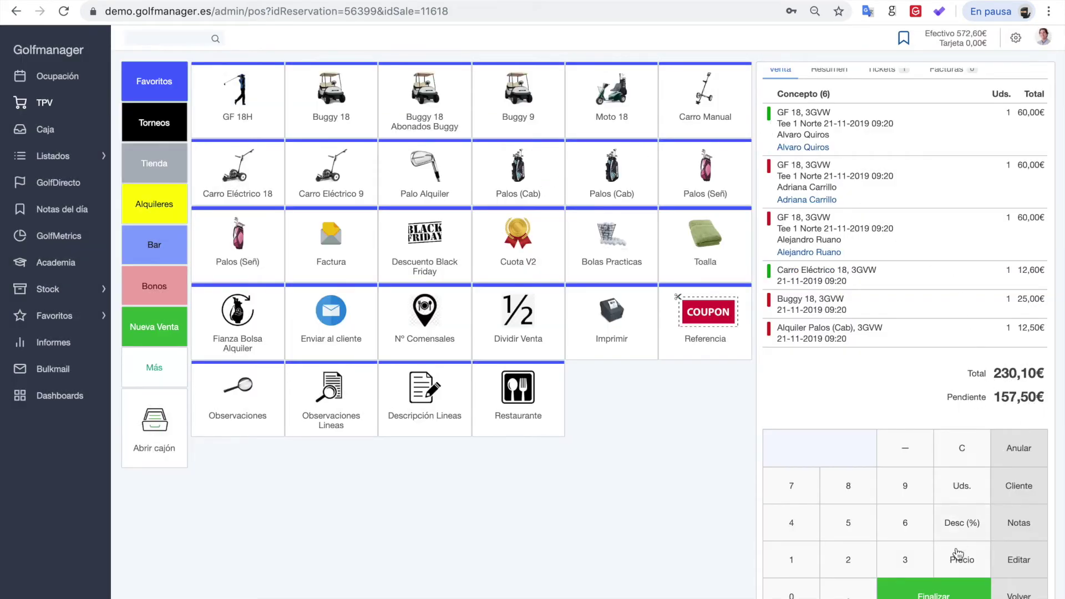
{"action": "left_click", "coordinate": [937, 594]}
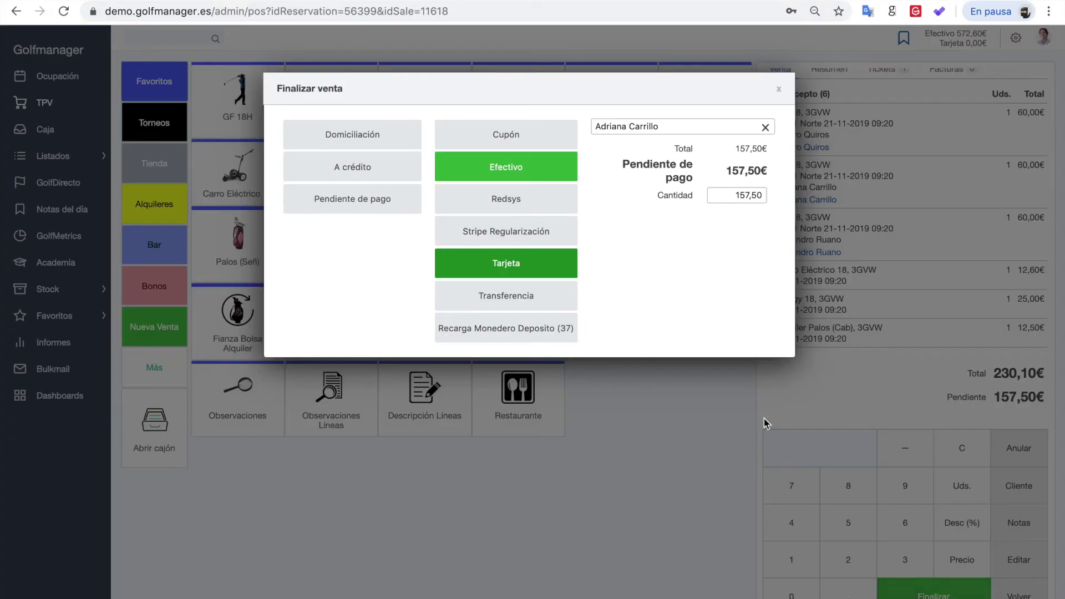
{"action": "left_click", "coordinate": [519, 178]}
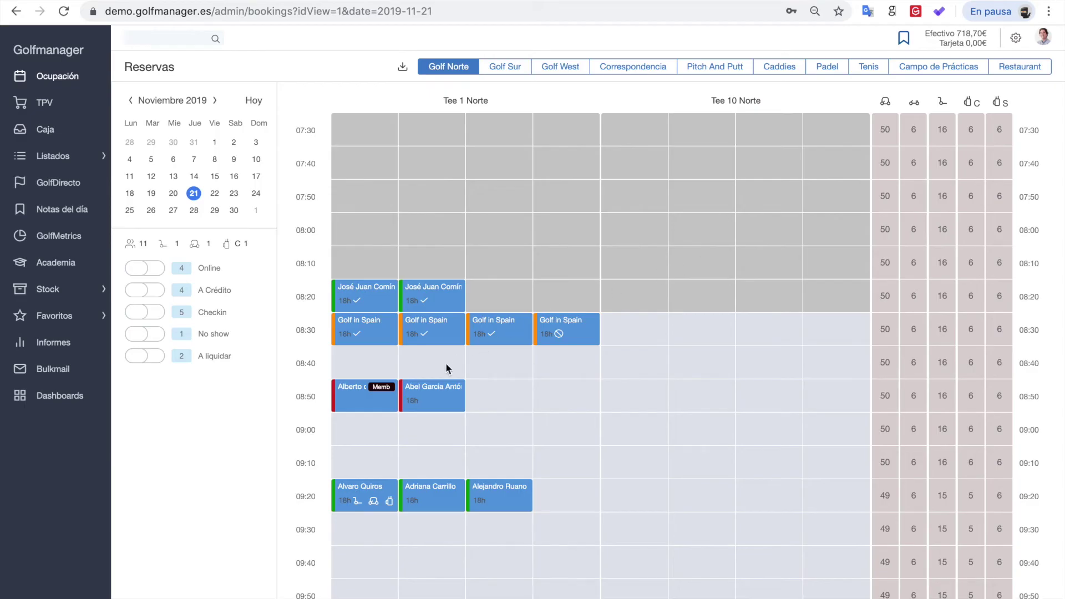
Step: Open the client sale of the second player's 08:50 booking and add a Buggy 18 to that player's GF 18
{"action": "left_click", "coordinate": [409, 394]}
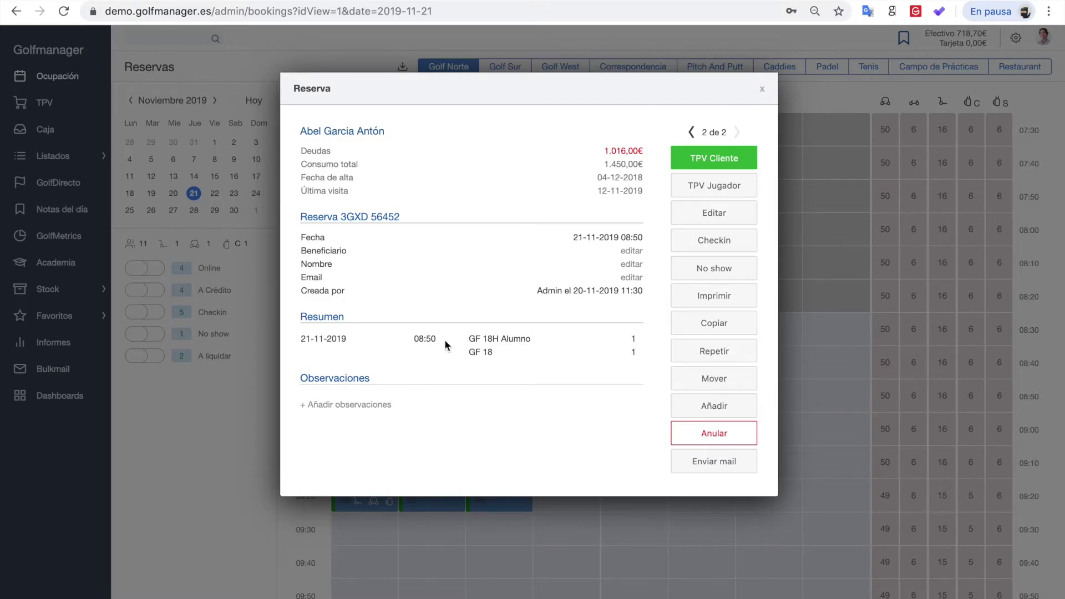
{"action": "left_click", "coordinate": [709, 157]}
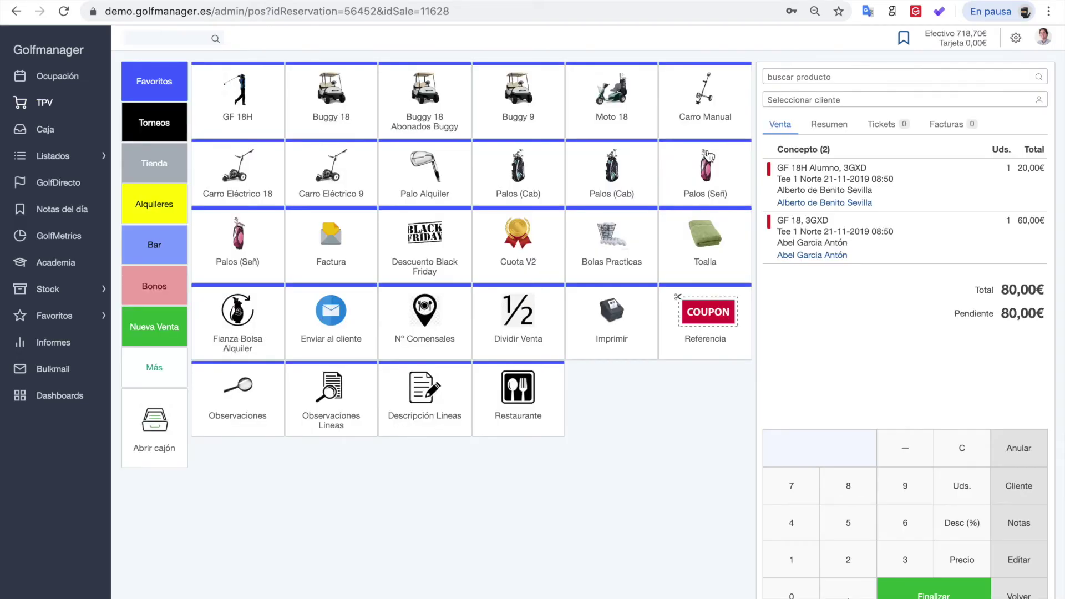
{"action": "left_click", "coordinate": [889, 234]}
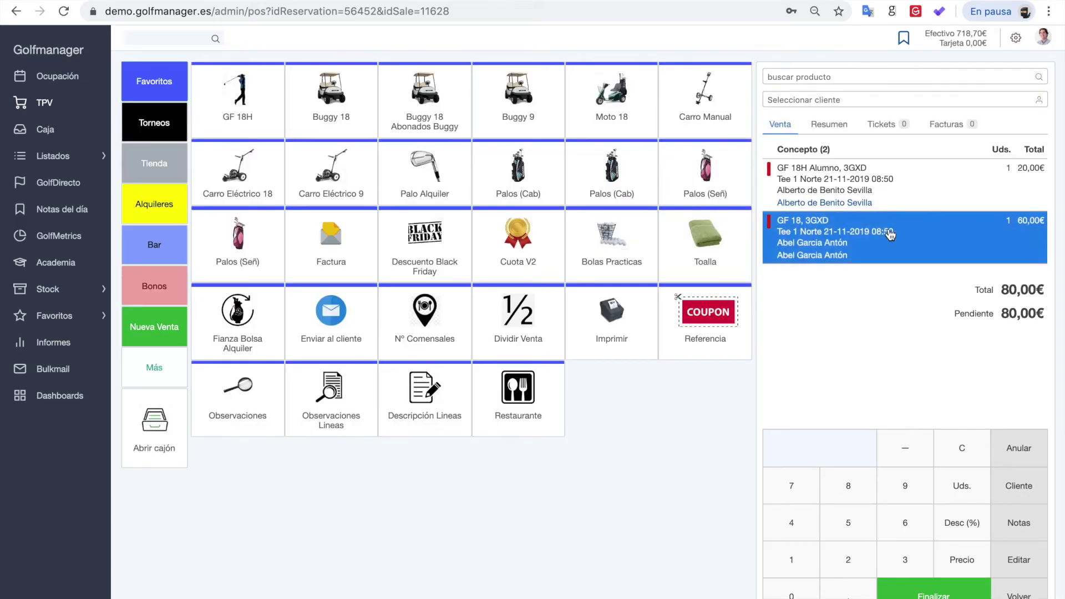
{"action": "left_click", "coordinate": [349, 123]}
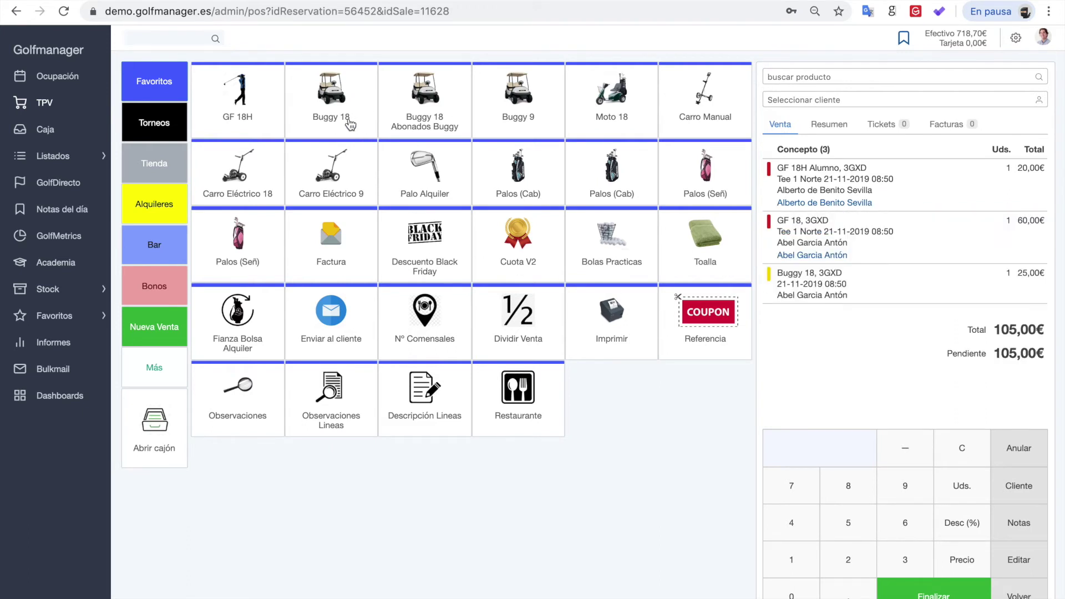
Step: Charge only the second player's GF 18 and Buggy 18 in cash
{"action": "left_click", "coordinate": [871, 237]}
{"action": "left_click", "coordinate": [879, 284]}
{"action": "left_click", "coordinate": [933, 591]}
{"action": "left_click", "coordinate": [551, 176]}
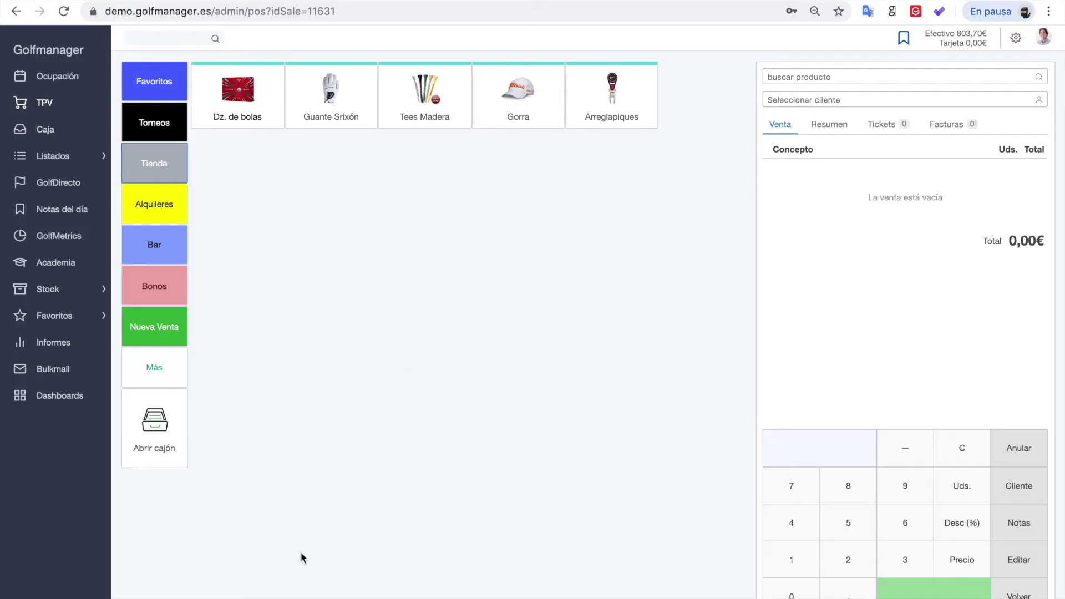
Step: Add a Gorra from the shop products to the empty sale, and add a second GORRA TITLEIST by searching for "gorra"
{"action": "left_click", "coordinate": [526, 100]}
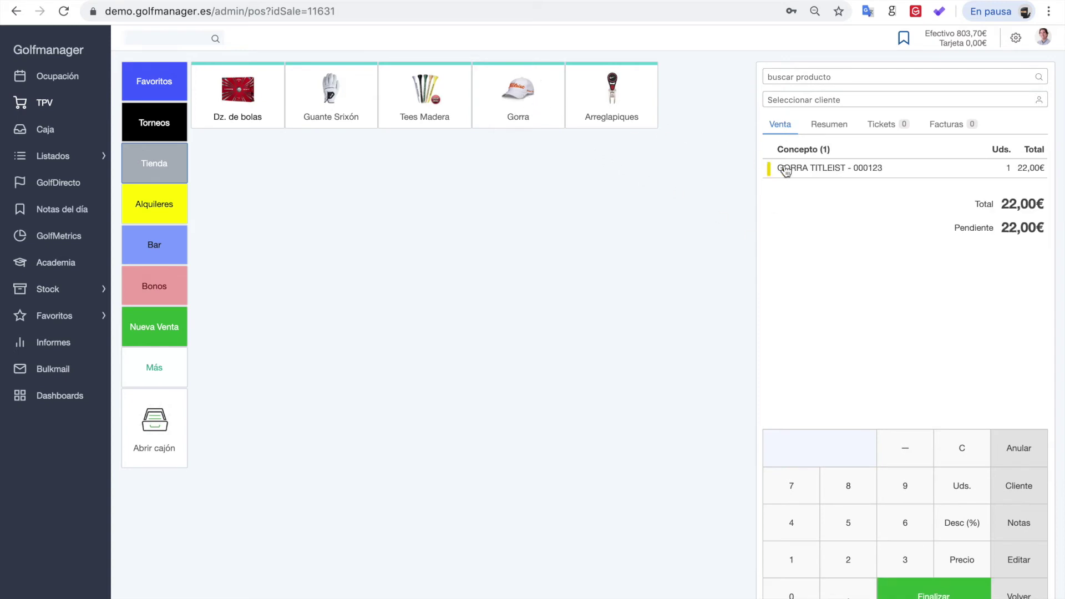
{"action": "left_click", "coordinate": [821, 77]}
{"action": "type", "text": "gorra"}
{"action": "left_click", "coordinate": [830, 104]}
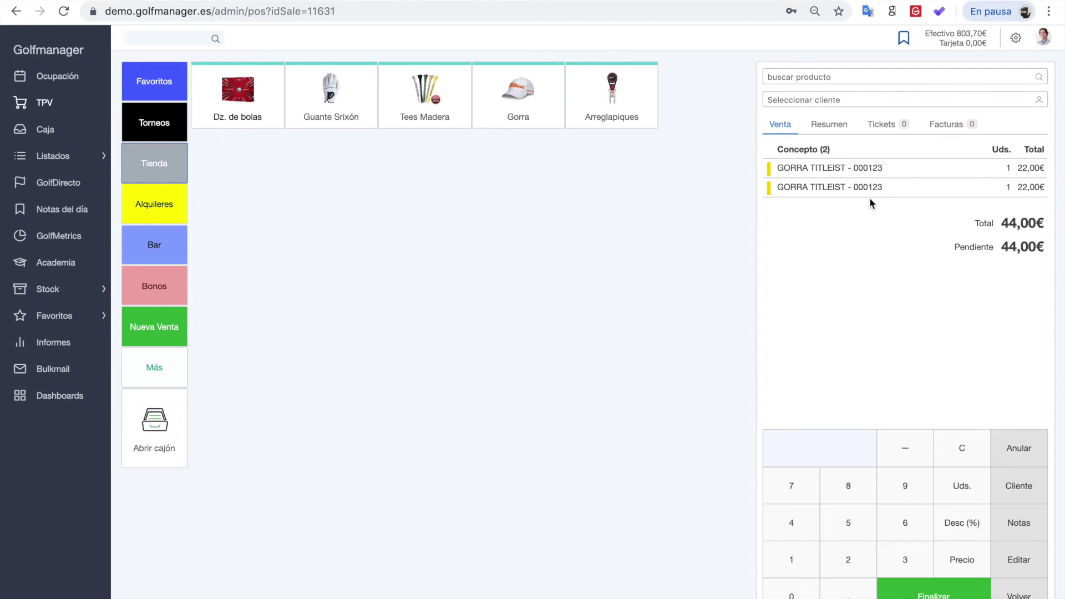
Step: Add another GORRA TITLEIST to the sale by searching for its product code 00123
{"action": "left_click", "coordinate": [853, 81]}
{"action": "type", "text": "000123"}
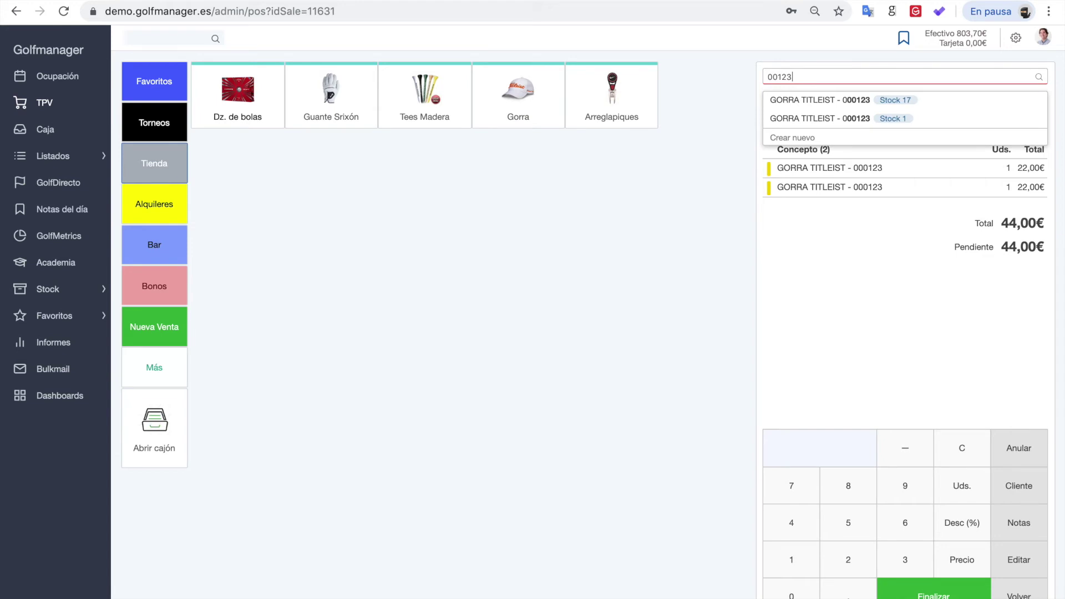
{"action": "left_click", "coordinate": [845, 99]}
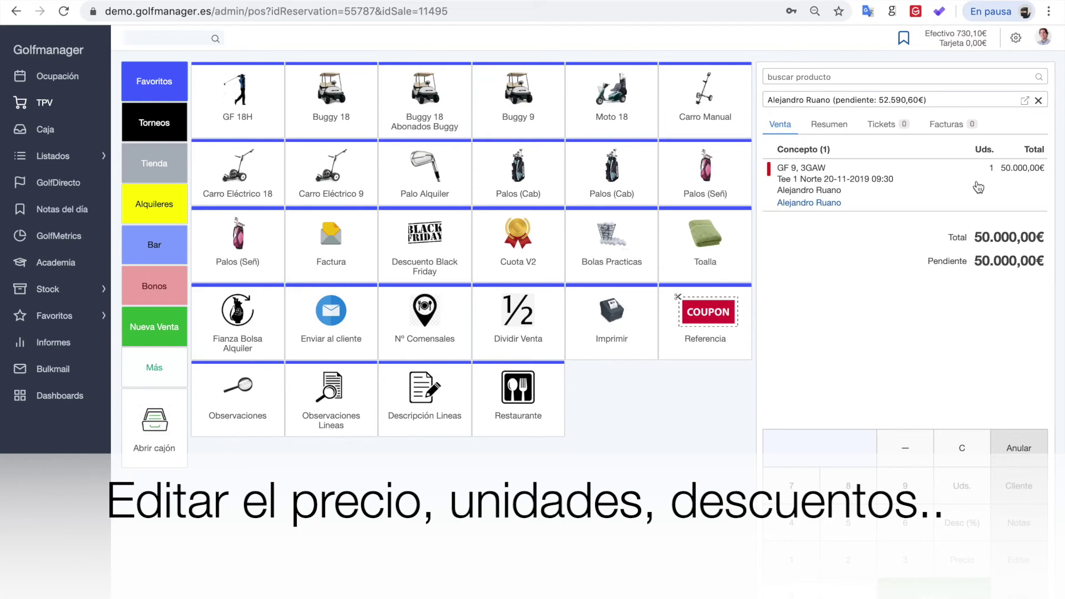
Step: Set the price of the 09:30 GF 9 green fee in the sale to 40
{"action": "left_click", "coordinate": [915, 192]}
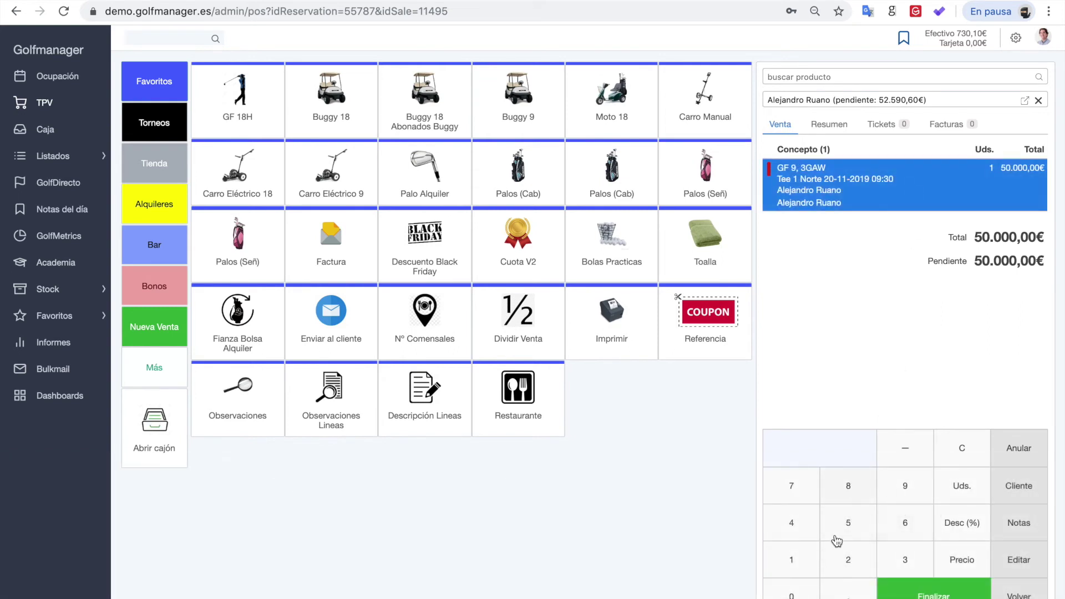
{"action": "left_click", "coordinate": [811, 524]}
{"action": "left_click", "coordinate": [811, 592]}
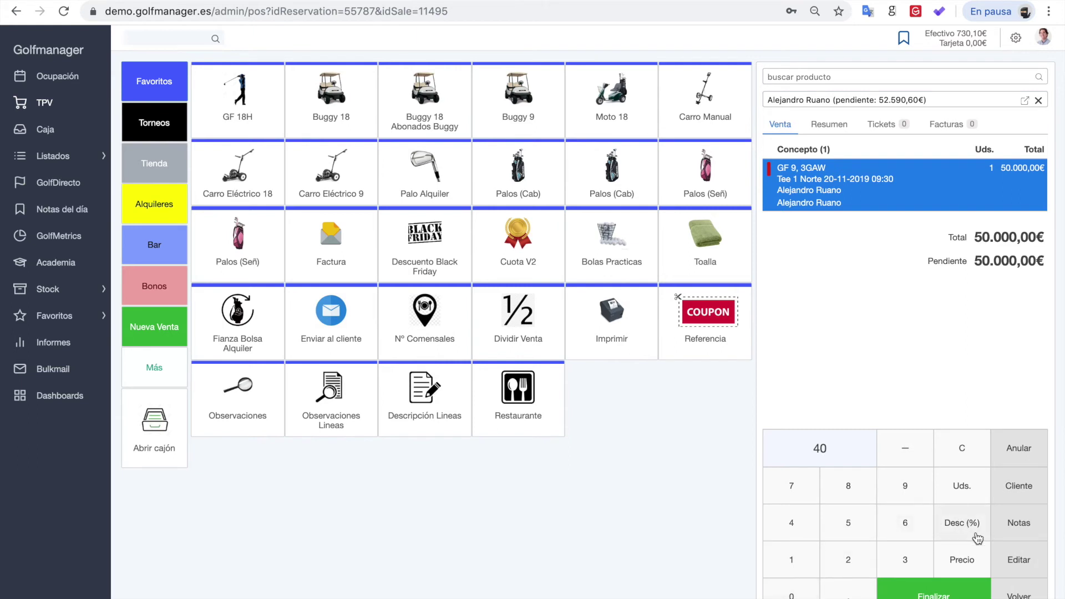
{"action": "left_click", "coordinate": [970, 560]}
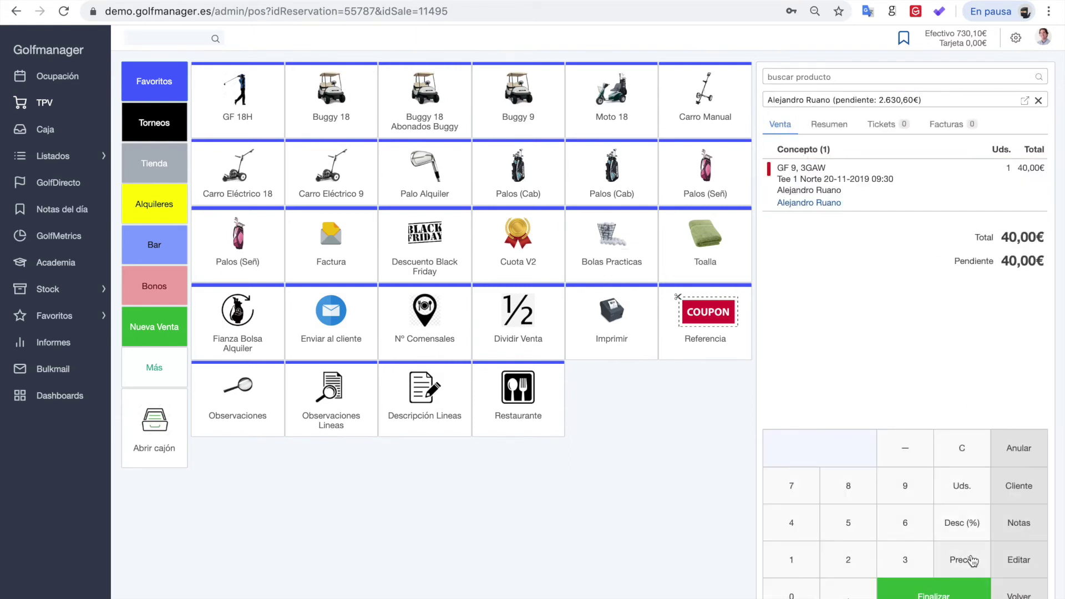
Step: Add 12 units of the Toalla product to the sale
{"action": "left_click", "coordinate": [805, 562]}
{"action": "left_click", "coordinate": [838, 562]}
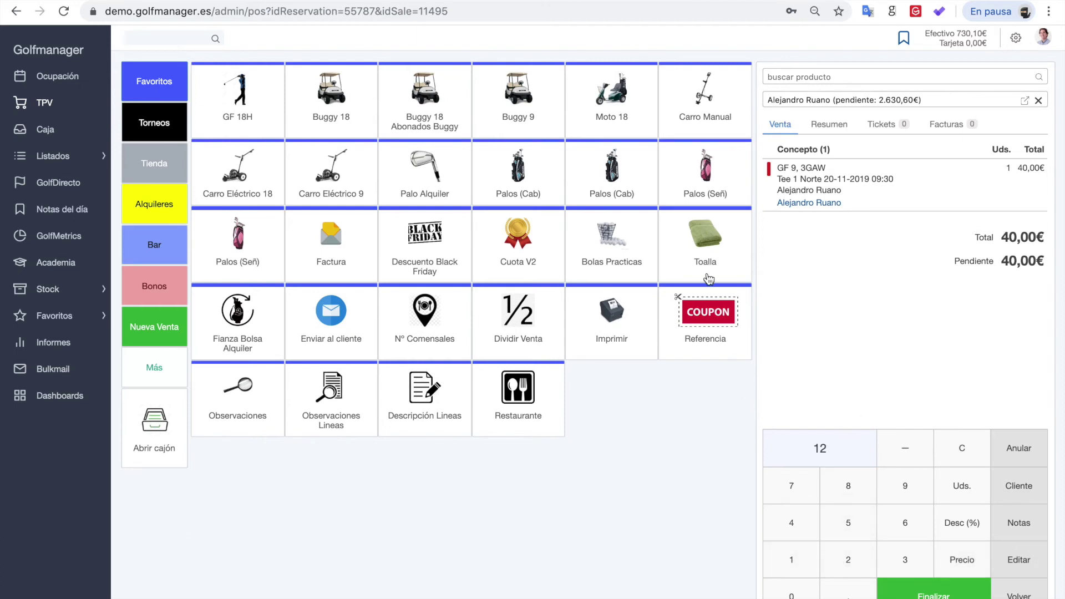
{"action": "left_click", "coordinate": [707, 247]}
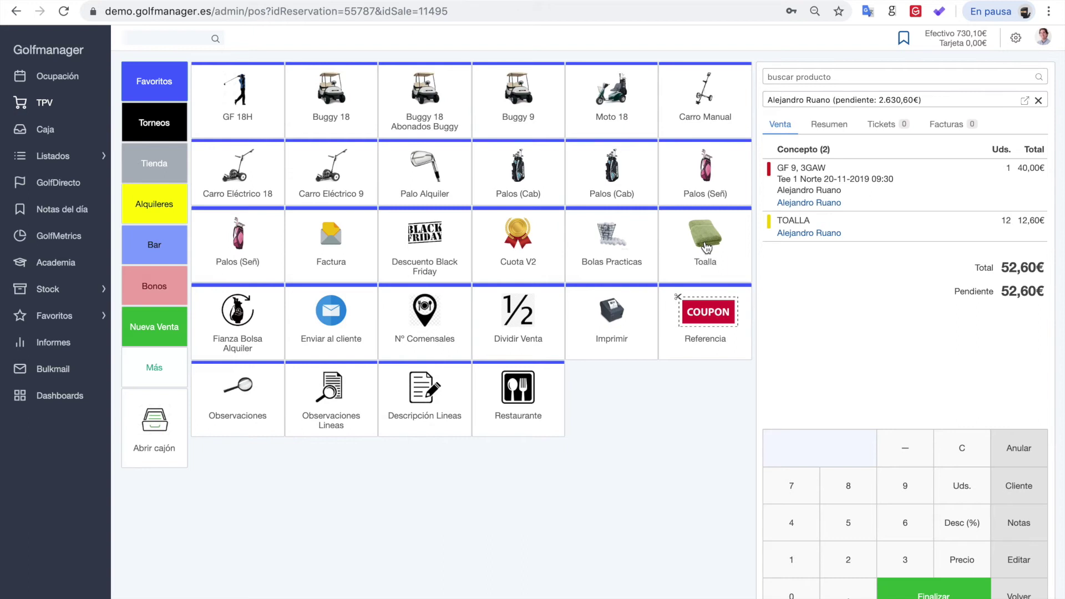
Step: Apply a 10% discount to the GF 9 green fee and finalize the sale with a payment
{"action": "left_click", "coordinate": [886, 189]}
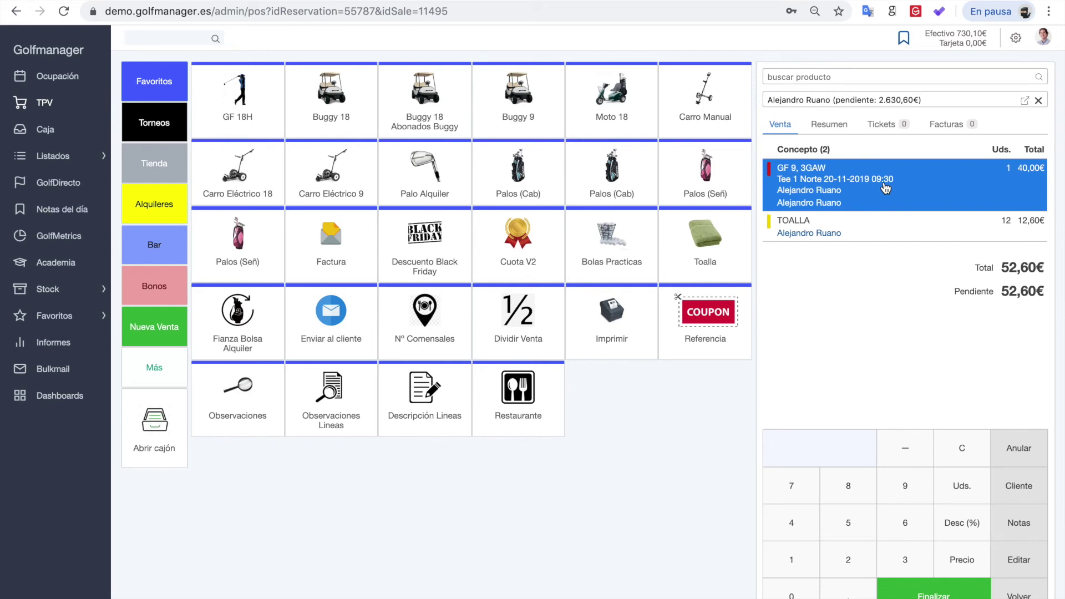
{"action": "left_click", "coordinate": [793, 558]}
{"action": "left_click", "coordinate": [793, 593]}
{"action": "left_click", "coordinate": [957, 521]}
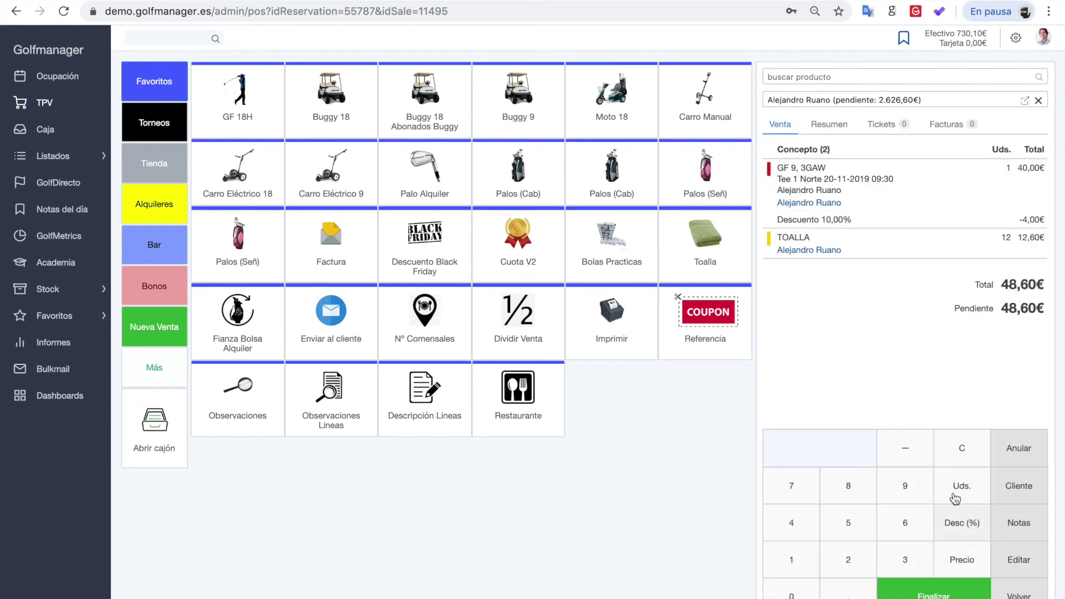
{"action": "left_click", "coordinate": [946, 593]}
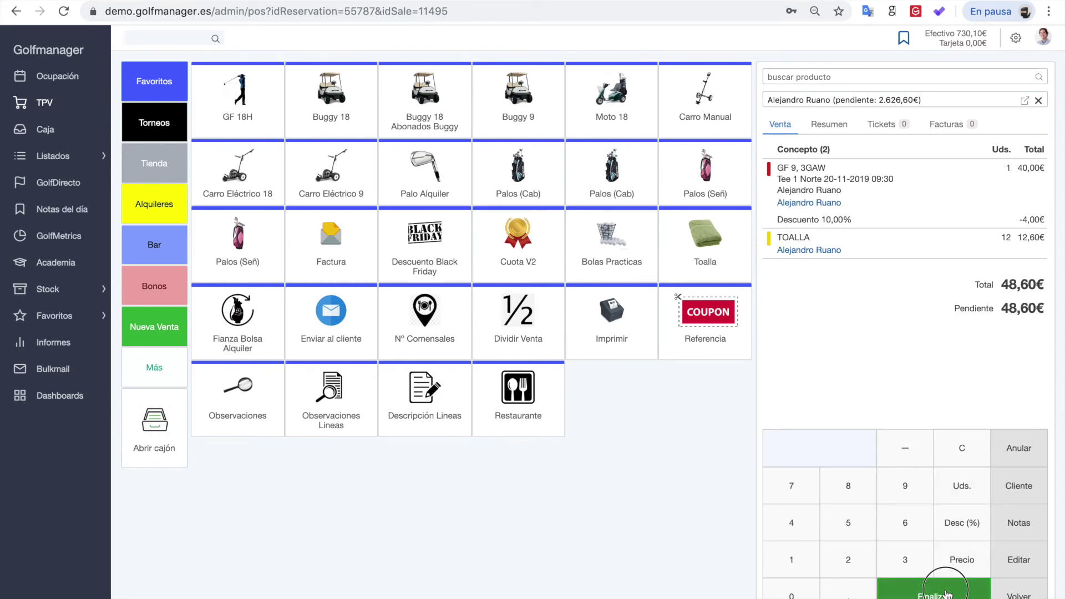
{"action": "left_click", "coordinate": [564, 173]}
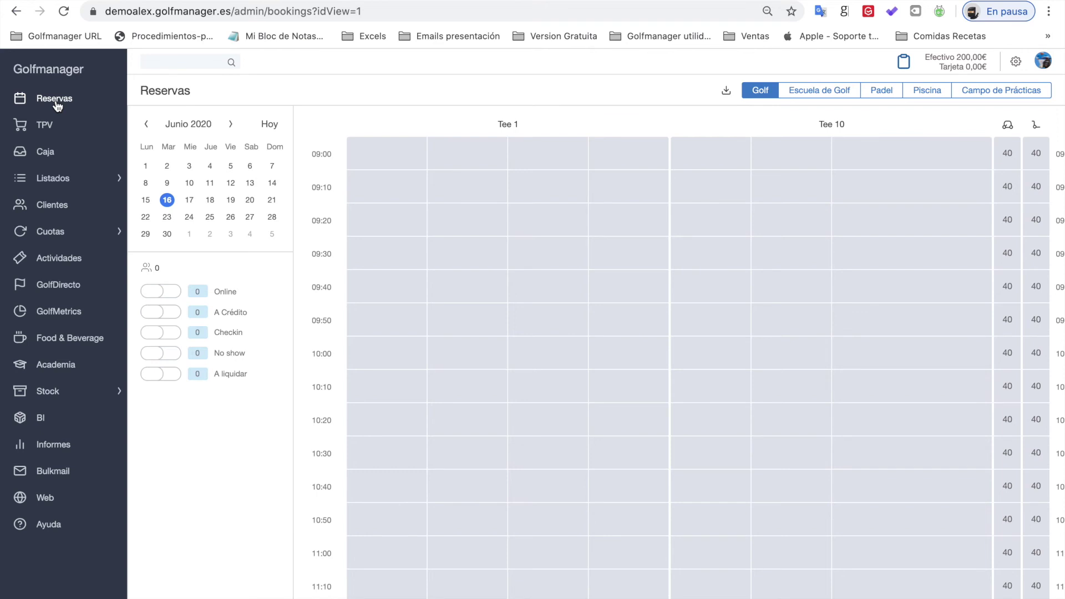
Step: Sell a Bono 10 GF 18 Hoyos to the second listed client as a new voucher and charge it in cash
{"action": "left_click", "coordinate": [49, 125]}
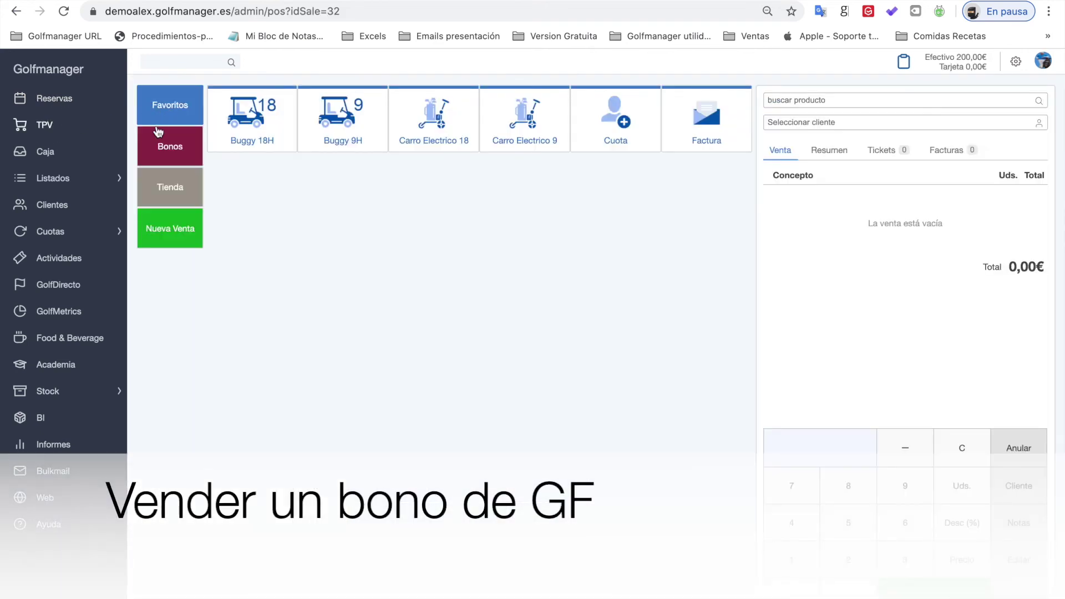
{"action": "left_click", "coordinate": [176, 147]}
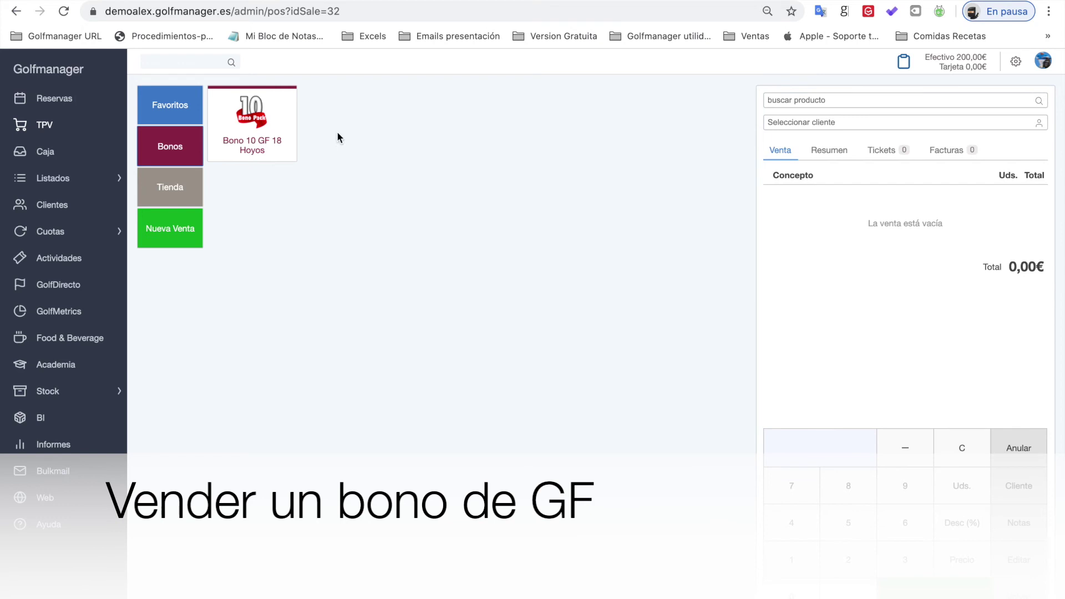
{"action": "left_click", "coordinate": [257, 123]}
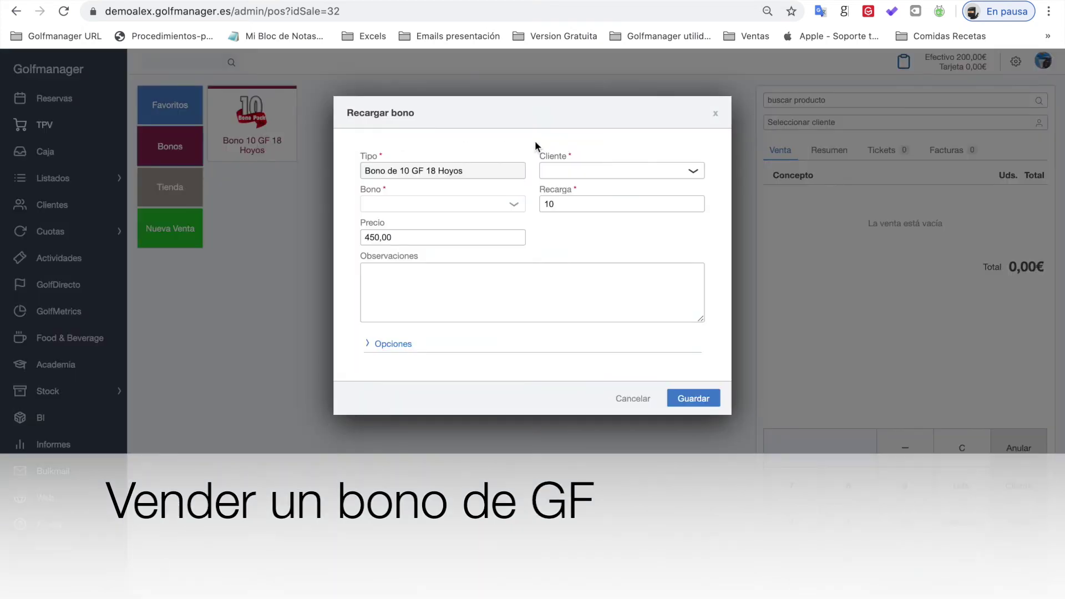
{"action": "left_click", "coordinate": [559, 171]}
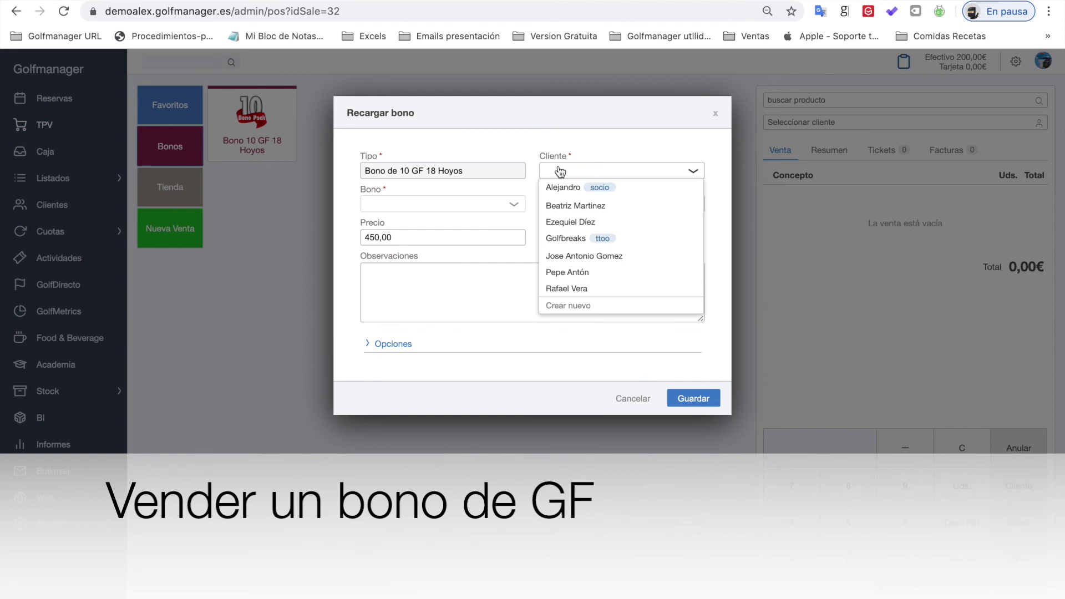
{"action": "left_click", "coordinate": [564, 205]}
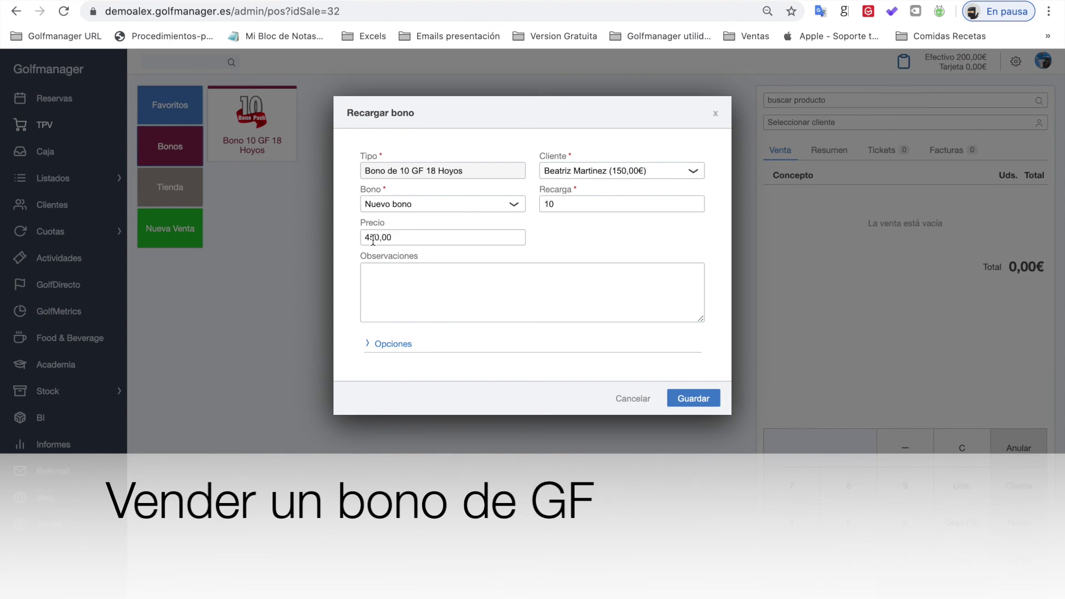
{"action": "left_click", "coordinate": [679, 397]}
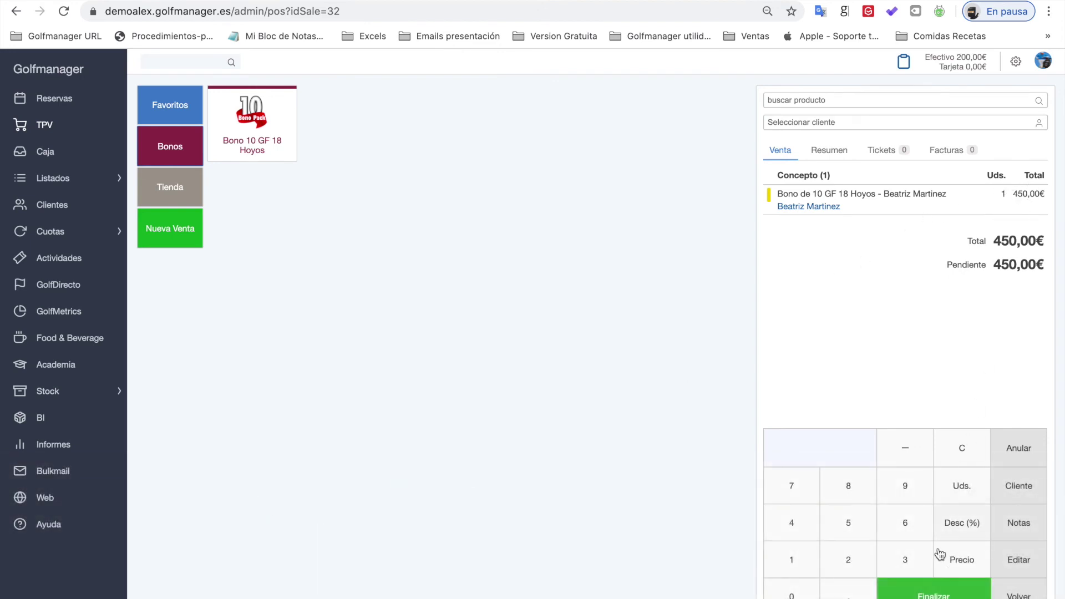
{"action": "left_click", "coordinate": [926, 594]}
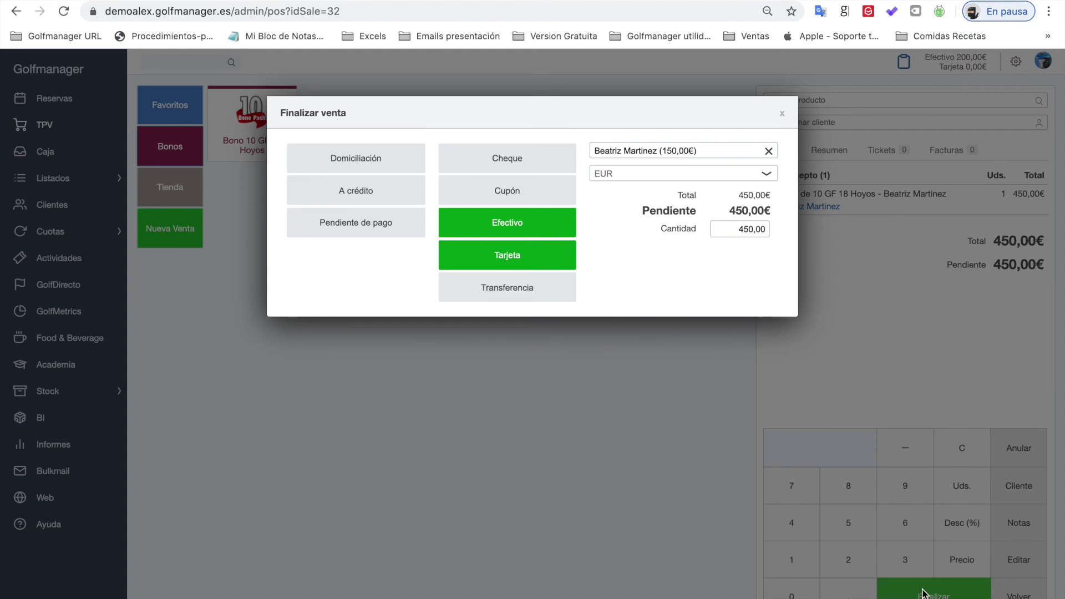
{"action": "left_click", "coordinate": [554, 229]}
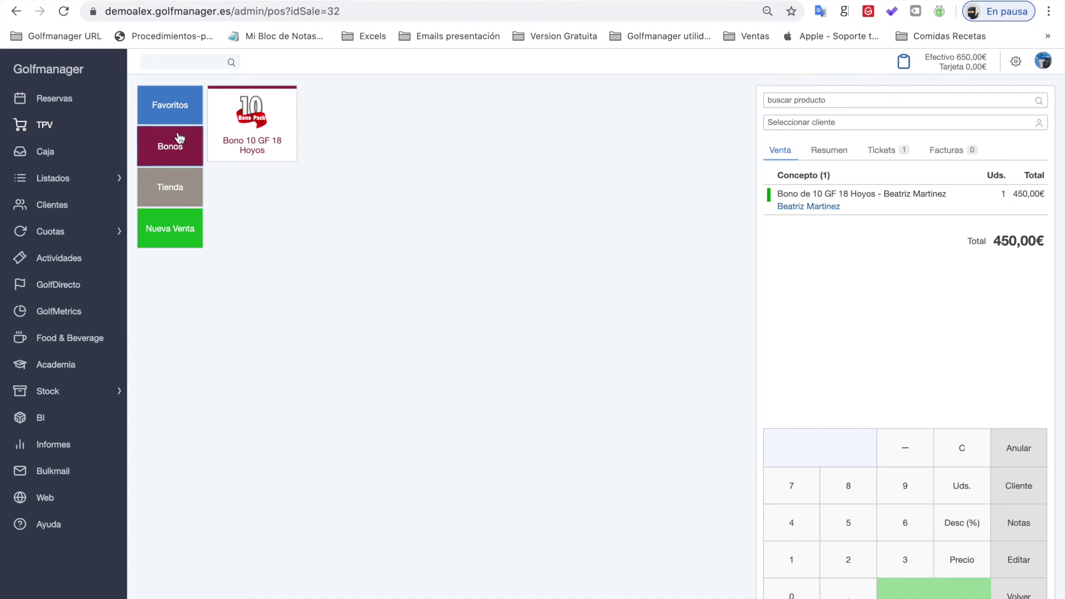
Step: Start a reservation at 09:20 on Tee 1 for the client who bought the voucher, with type GF 18H Visitante
{"action": "left_click", "coordinate": [72, 100]}
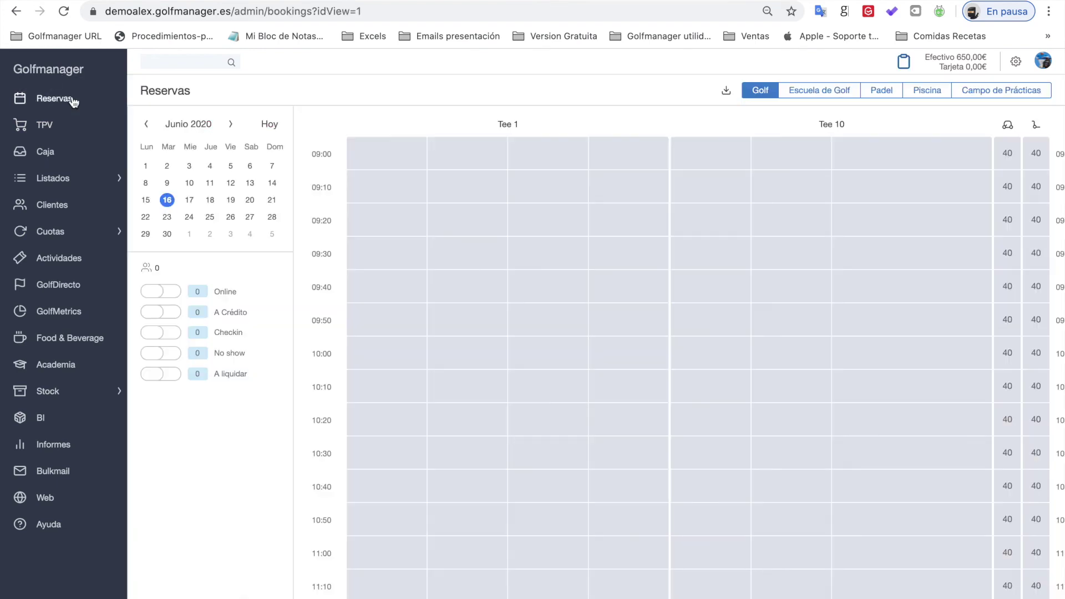
{"action": "left_click", "coordinate": [365, 218]}
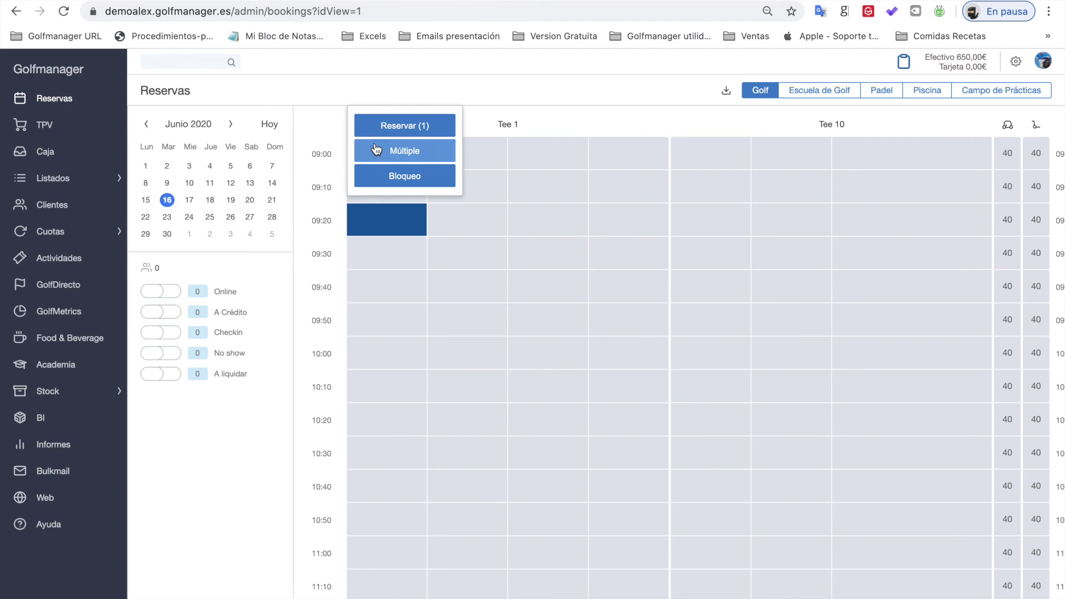
{"action": "left_click", "coordinate": [375, 126]}
{"action": "left_click", "coordinate": [364, 163]}
{"action": "type", "text": "b"}
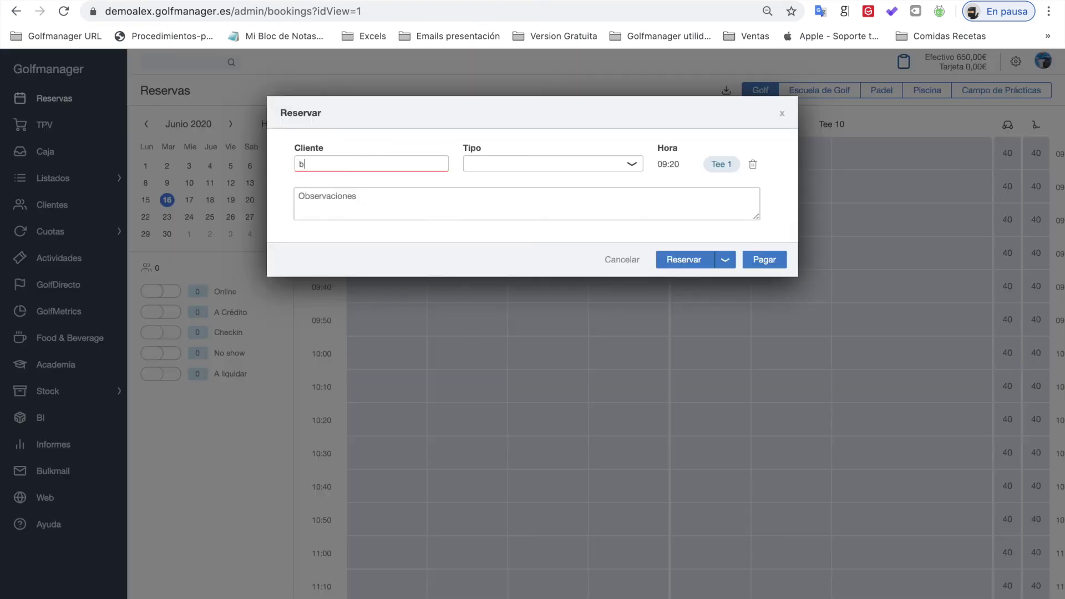
{"action": "type", "text": "eatr"}
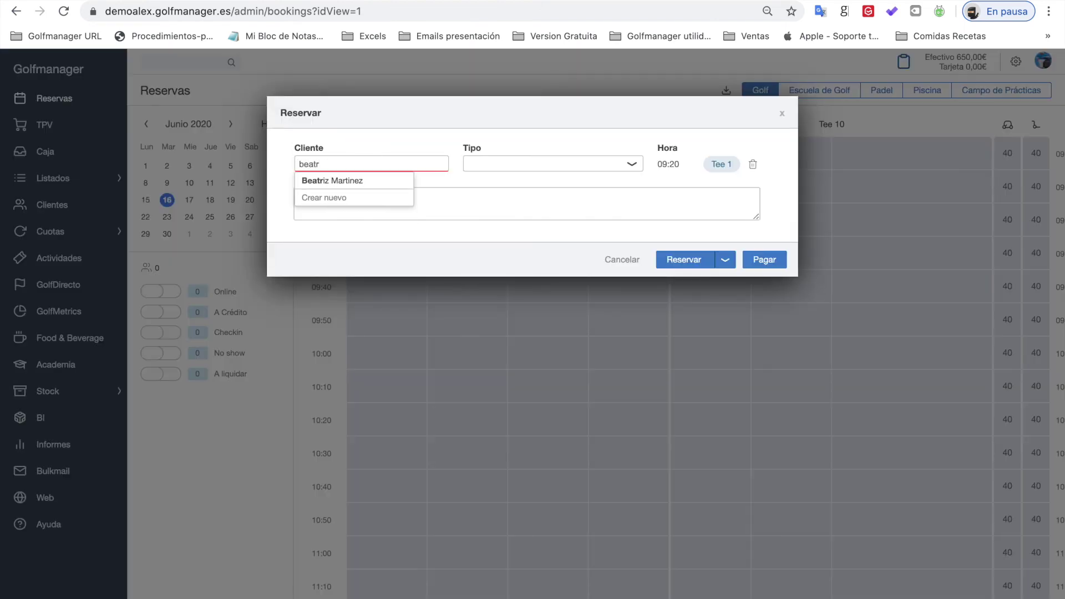
{"action": "left_click", "coordinate": [356, 181]}
{"action": "left_click", "coordinate": [483, 164]}
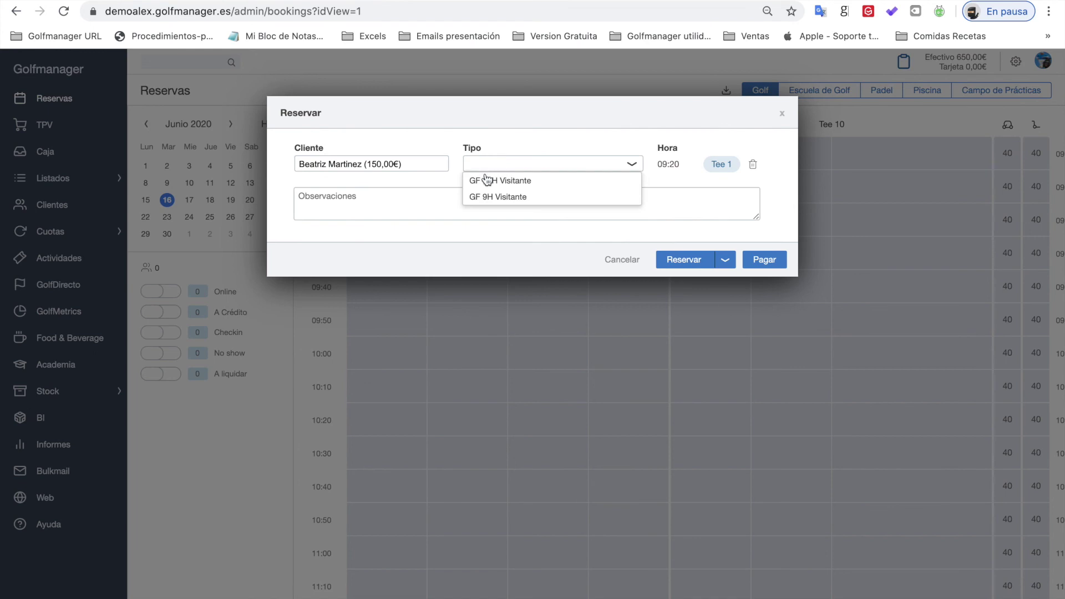
{"action": "left_click", "coordinate": [486, 179]}
Step: Proceed to payment of the 09:20 reservation and settle it with the Bono de 10 GF 18 Hoyos
{"action": "left_click", "coordinate": [761, 256]}
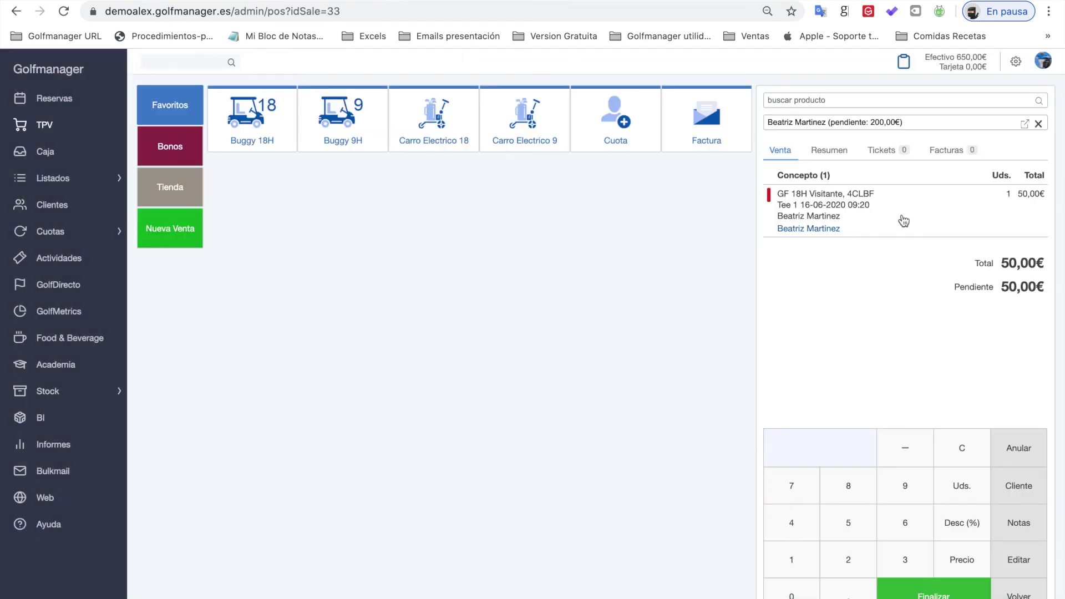
{"action": "left_click", "coordinate": [933, 580]}
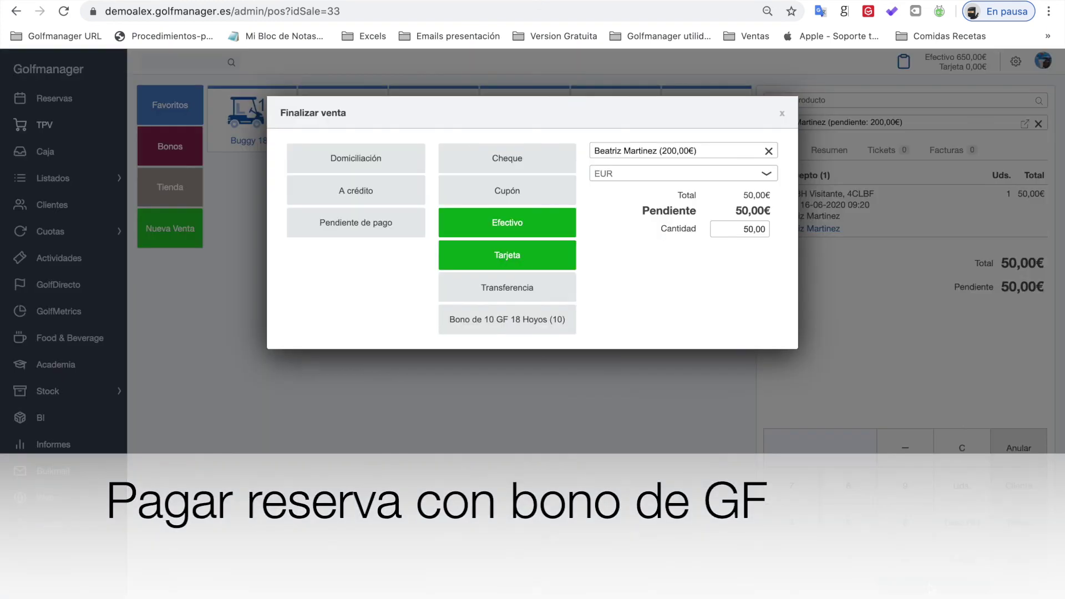
{"action": "left_click", "coordinate": [506, 321]}
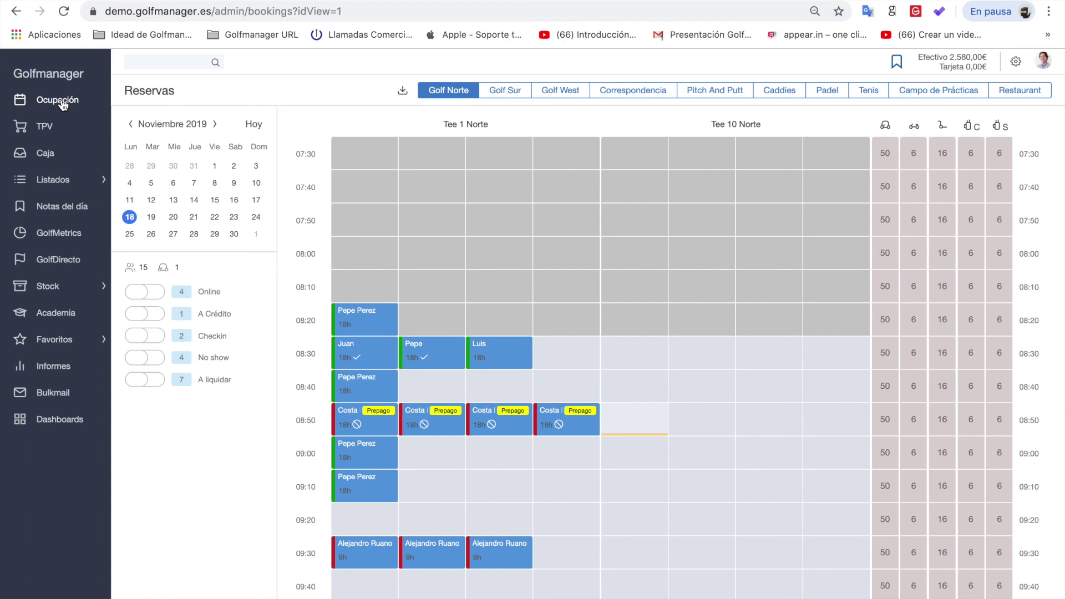
Step: Start closing the 18 November golf cash register and enter 2580 as the actual cash amount
{"action": "left_click", "coordinate": [52, 155]}
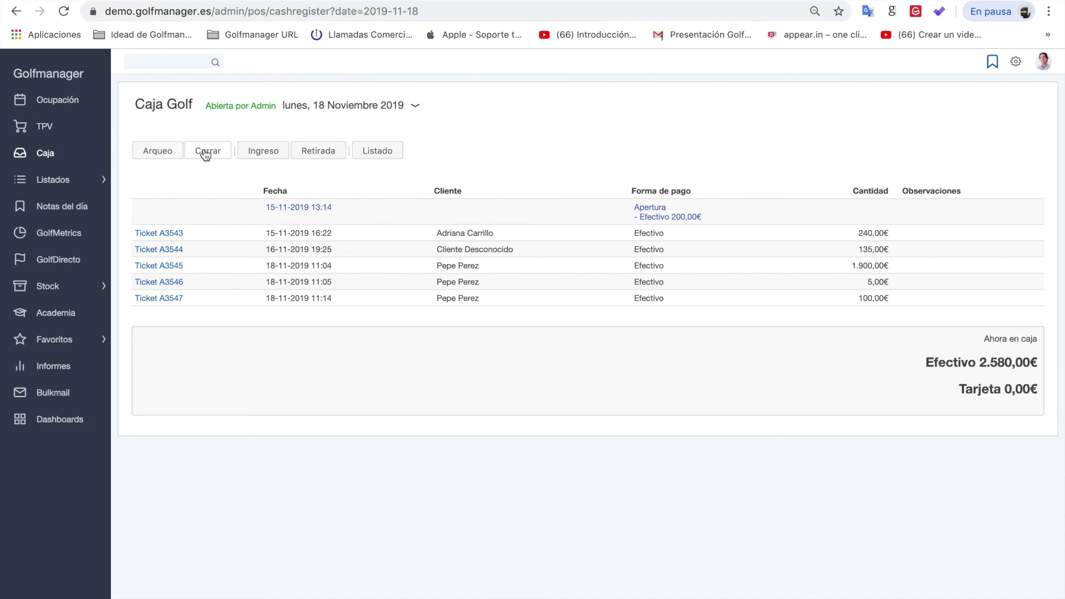
{"action": "left_click", "coordinate": [206, 152]}
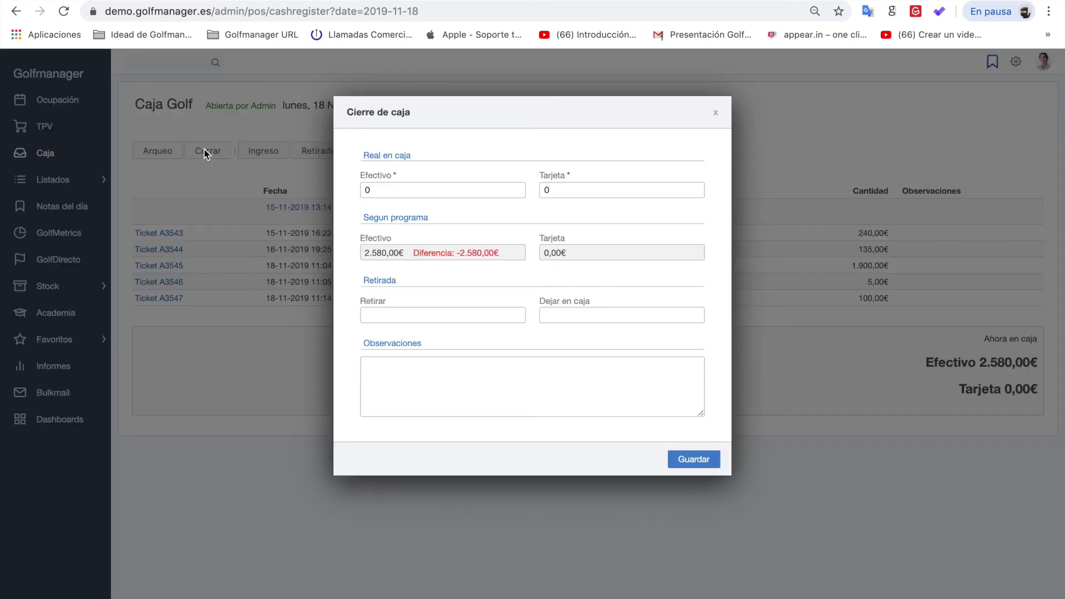
{"action": "double_click", "coordinate": [386, 189]}
{"action": "type", "text": "2580"}
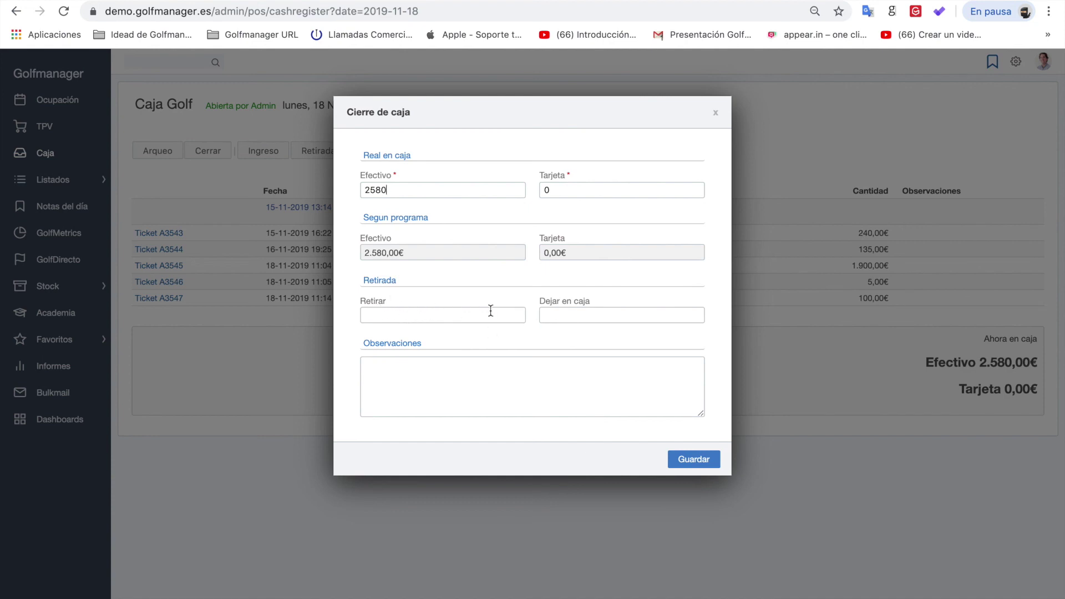
Step: Leave 300 in the register, withdraw the remaining cash and save the closing
{"action": "left_click", "coordinate": [563, 312]}
{"action": "type", "text": "300"}
{"action": "left_click_drag", "start_coordinate": [363, 315], "coordinate": [414, 315]}
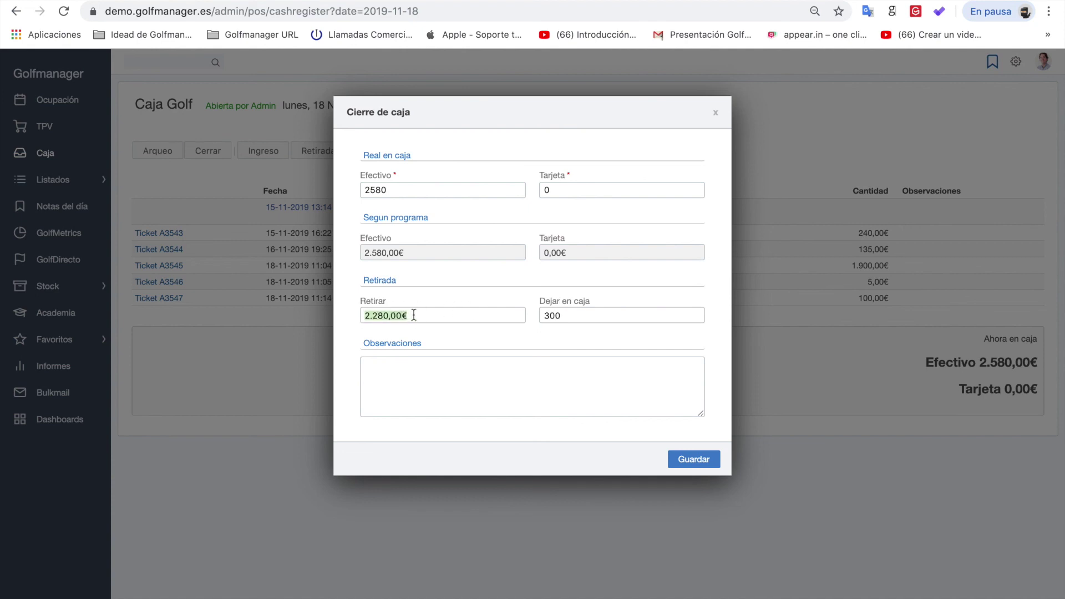
{"action": "left_click", "coordinate": [675, 460]}
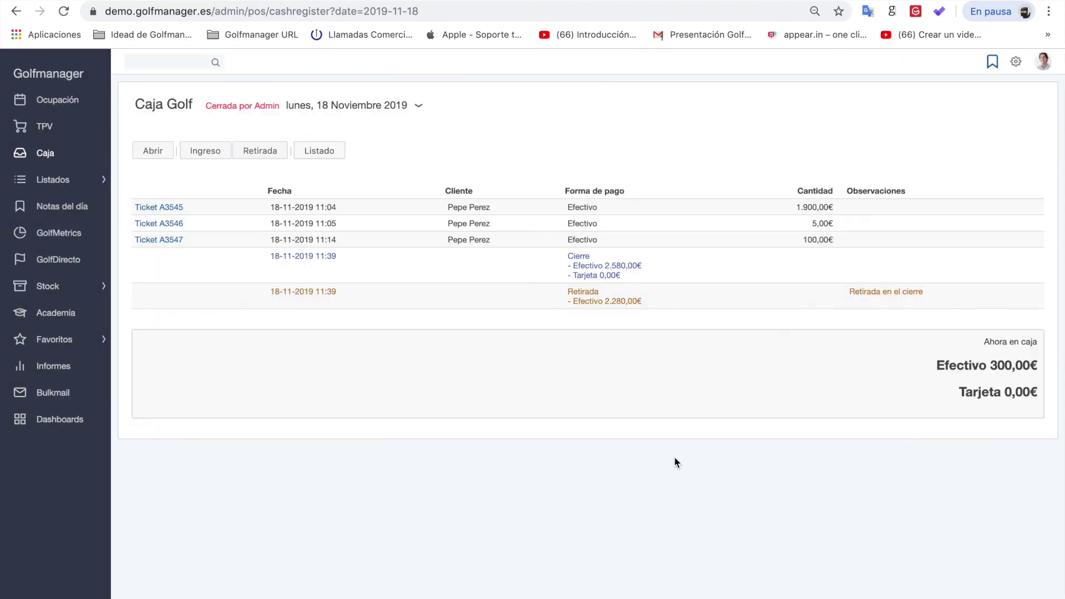